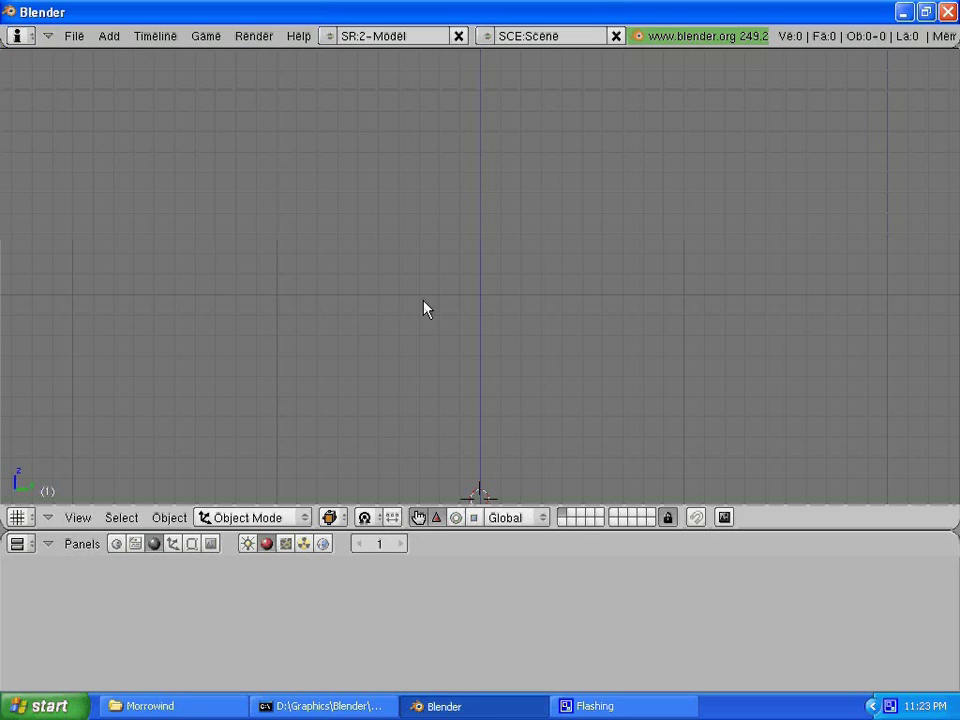
Switch the screen layout from 2-Model to 1-Animation
click(331, 37)
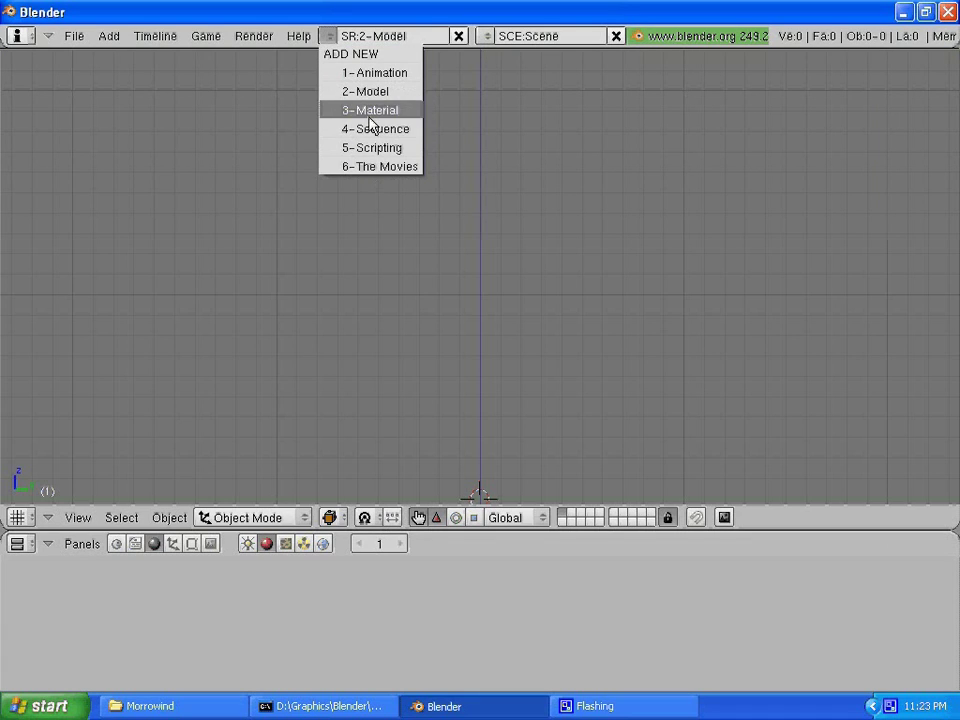
click(372, 76)
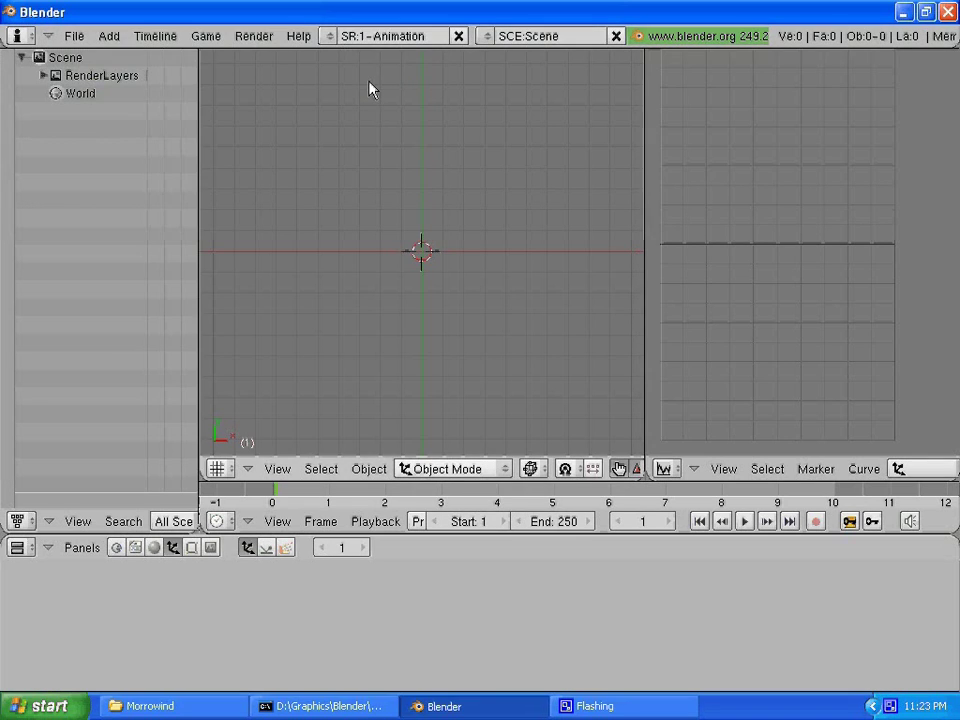
Cycle through the 2-Model, 3-Material and 4-Sequence layouts, ending on 5-Scripting
click(333, 38)
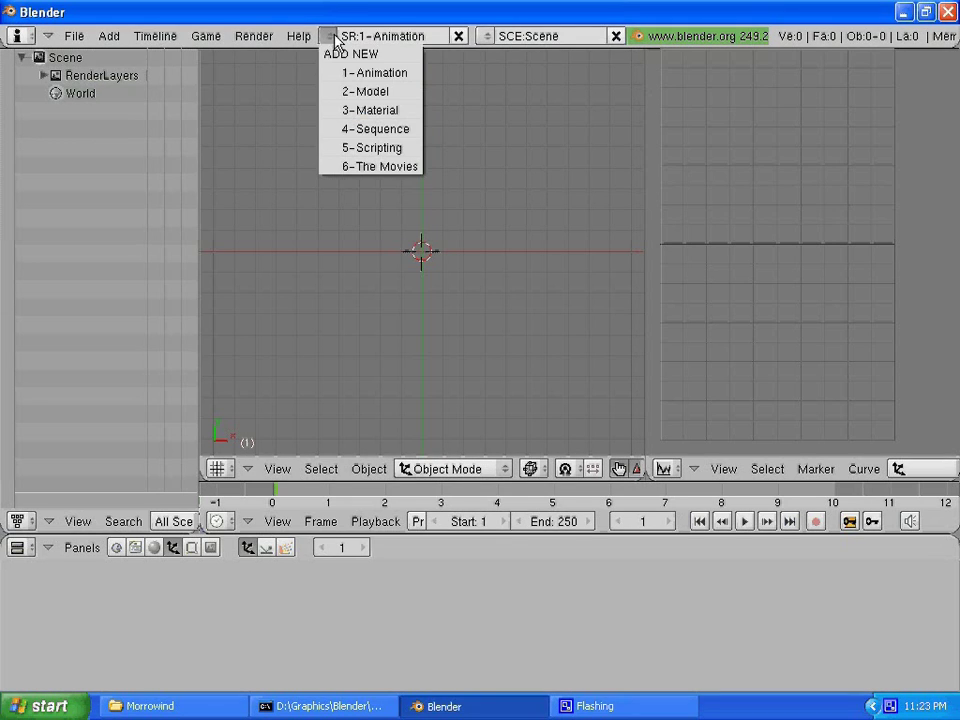
click(358, 92)
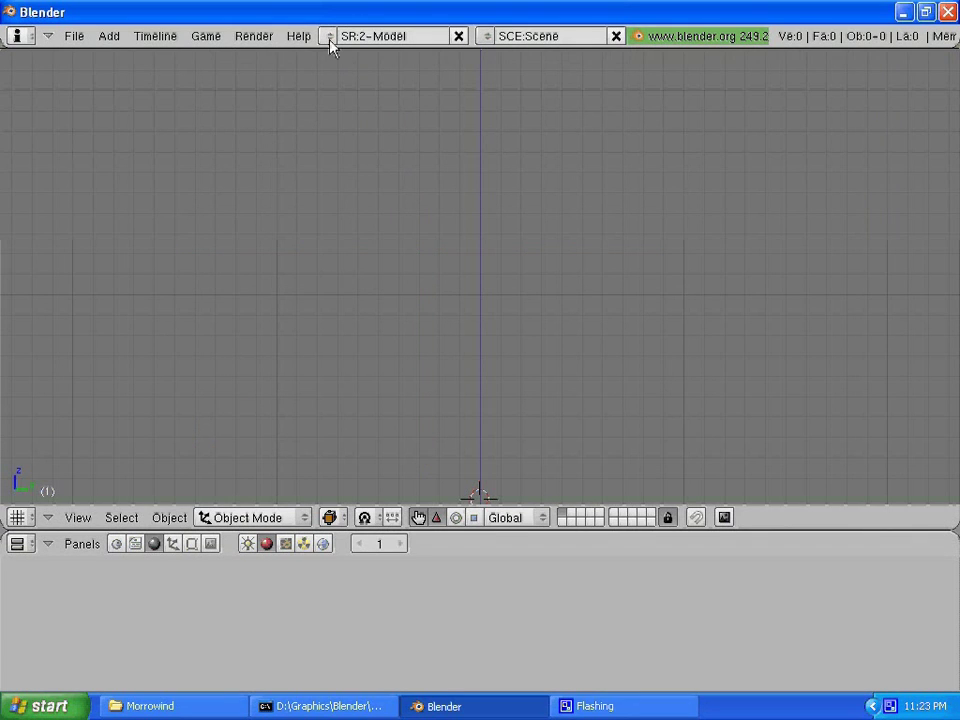
click(329, 37)
click(360, 110)
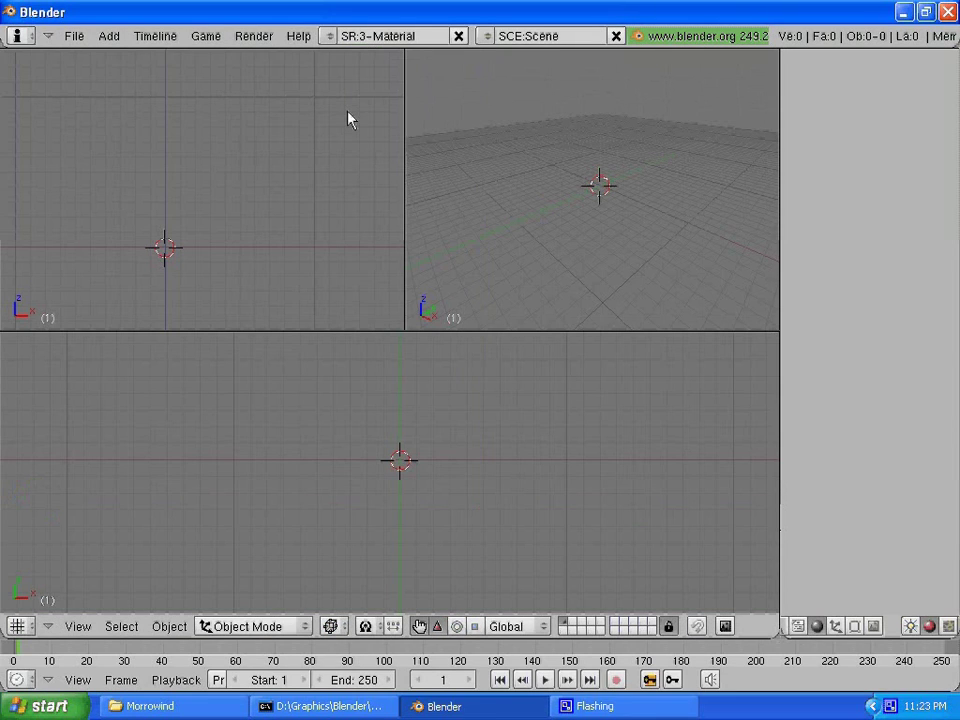
click(329, 37)
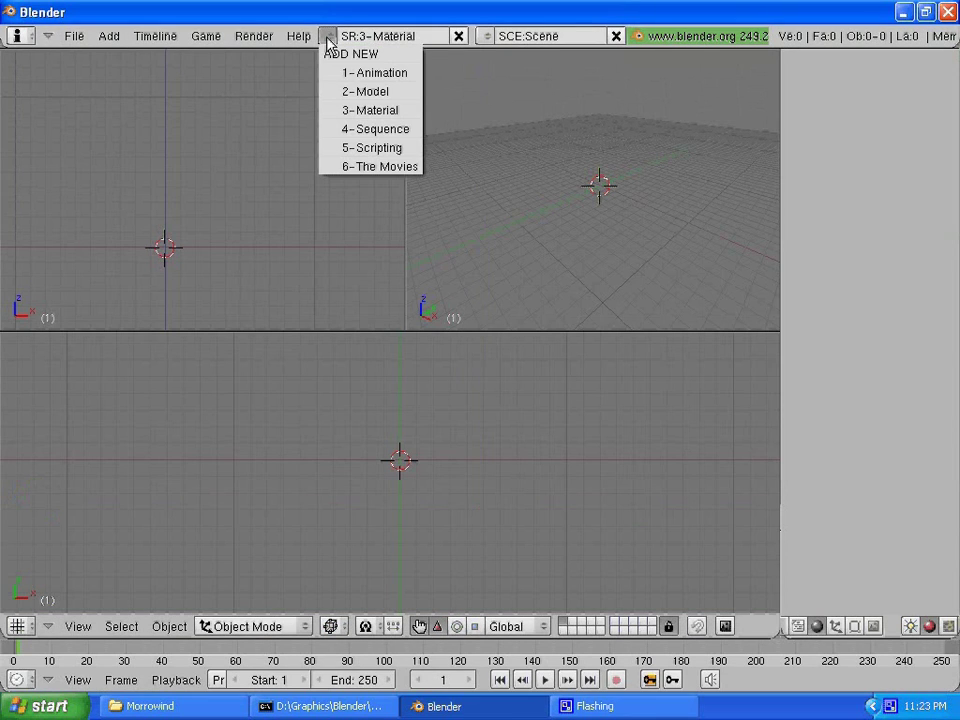
click(344, 135)
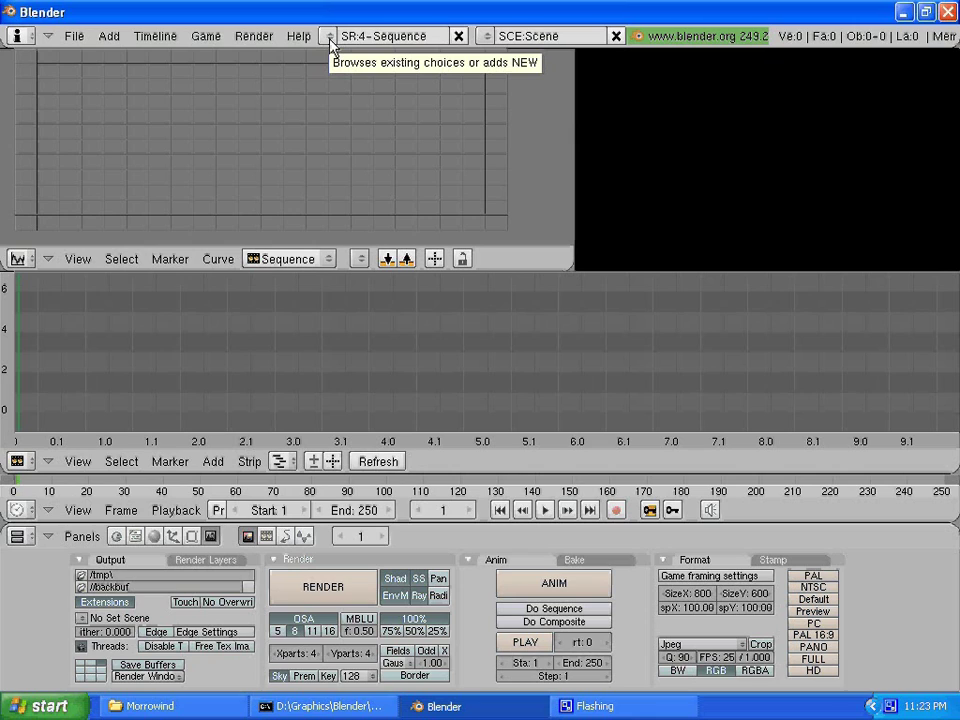
click(330, 37)
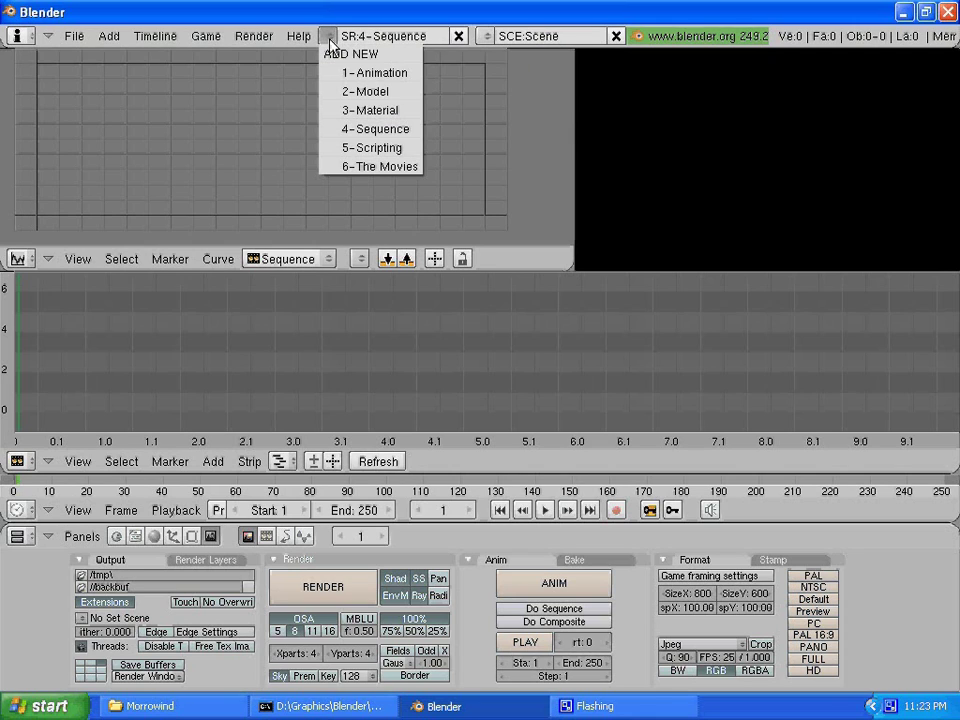
click(377, 148)
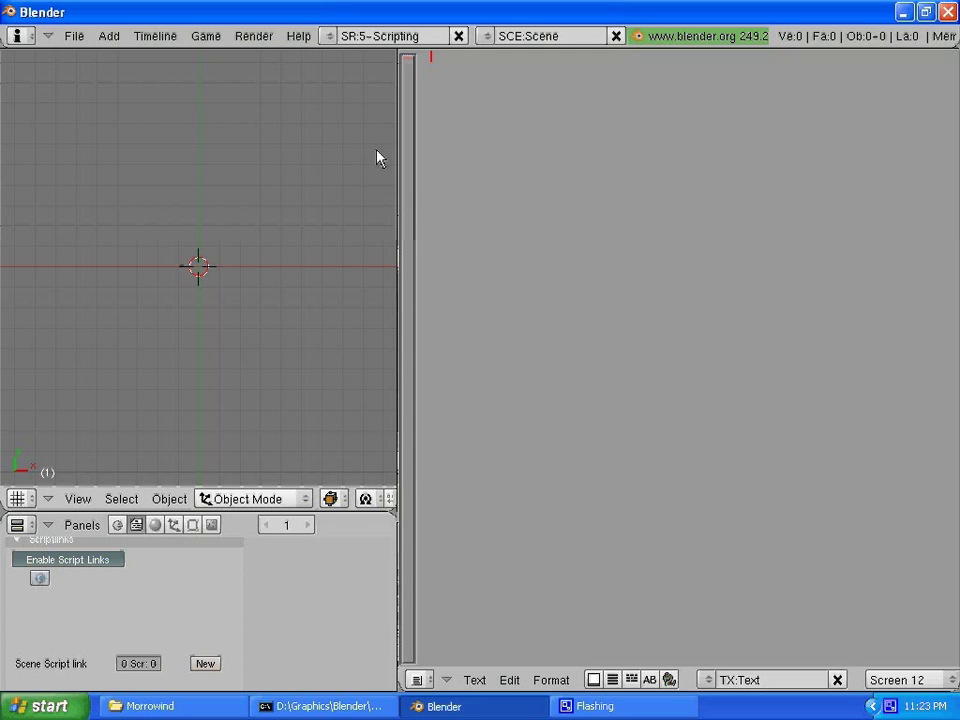
Open bvh3_import.py from the .blender\scripts folder in the text editor
click(477, 682)
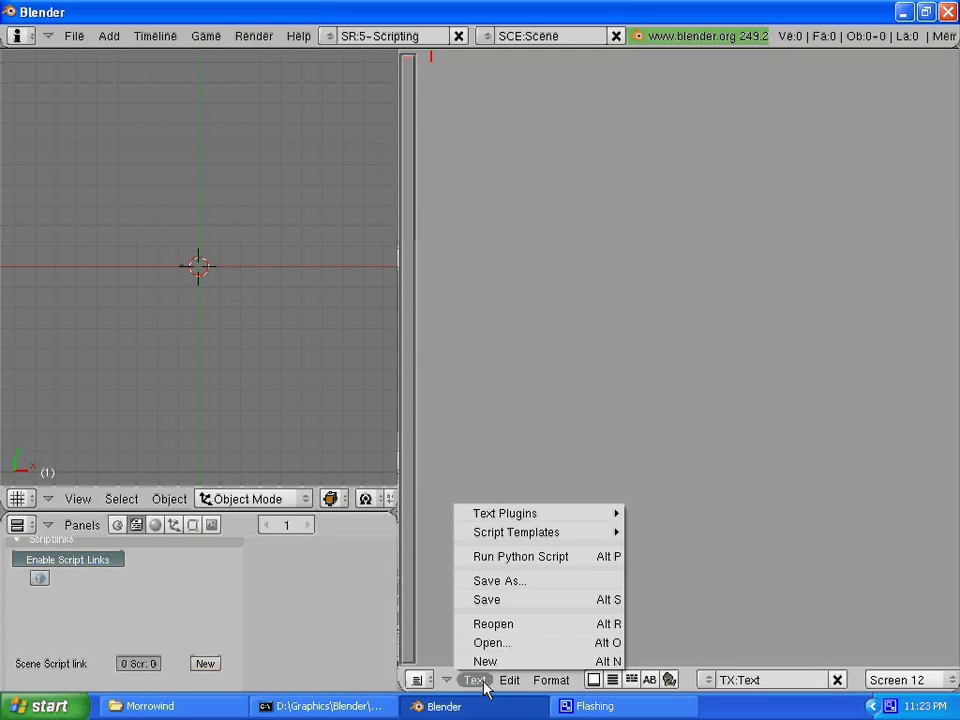
click(492, 643)
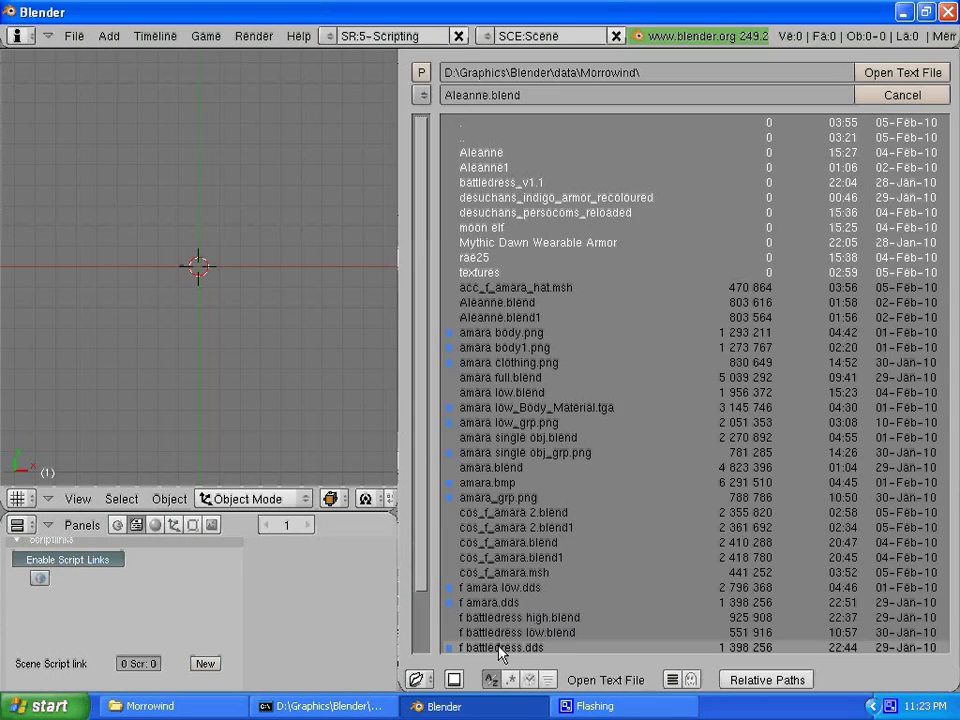
click(424, 74)
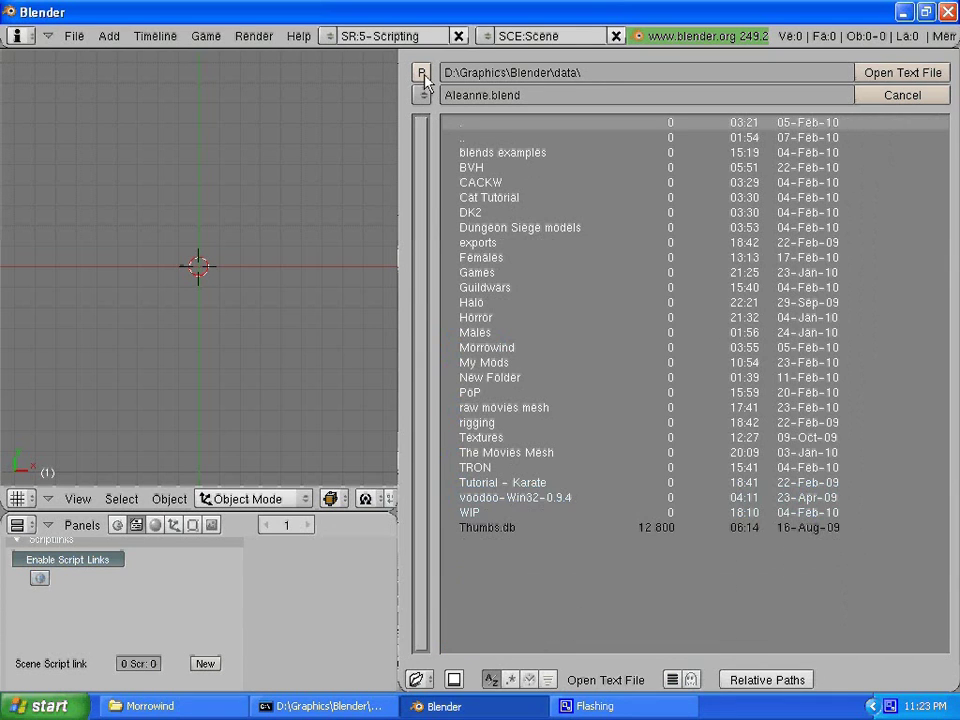
click(424, 74)
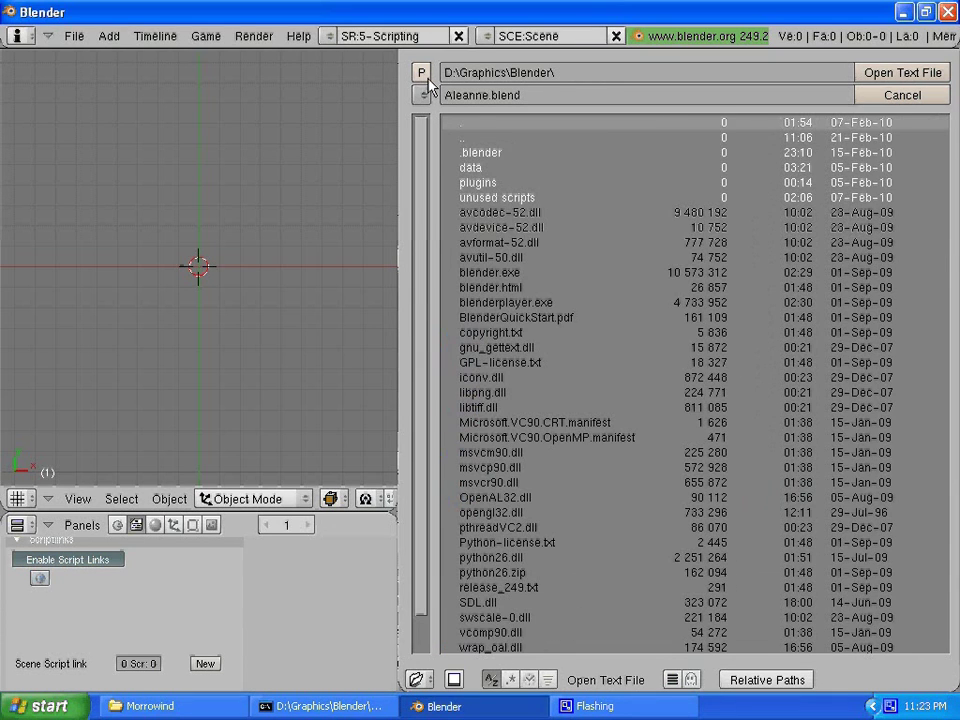
click(484, 154)
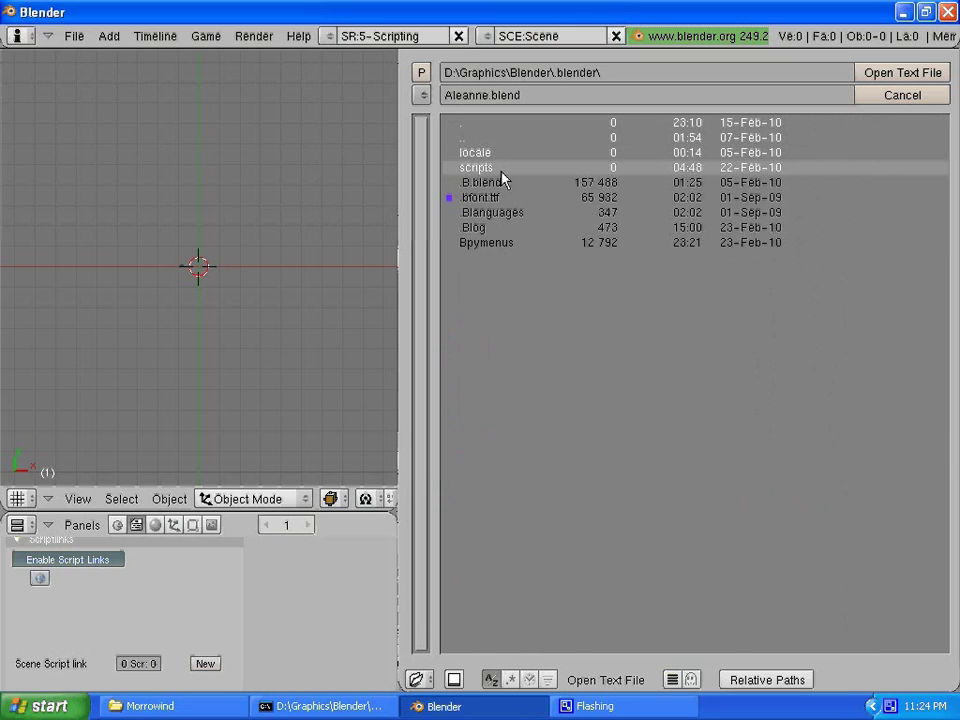
click(500, 168)
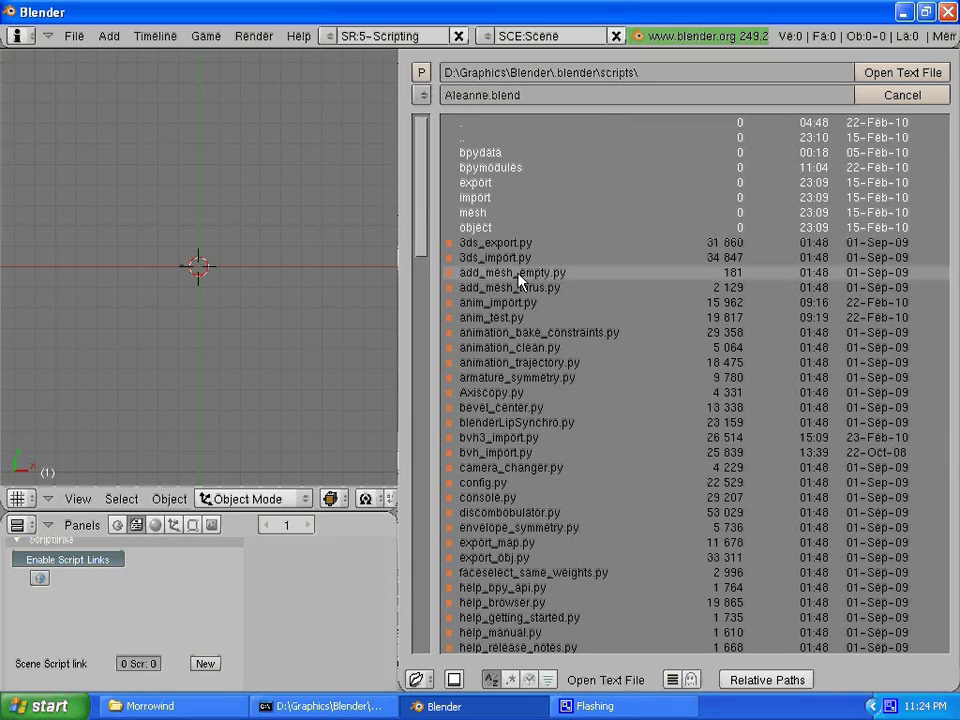
double_click(500, 437)
Turn on line numbers and read through the script, selecting the bvh_node tip block
scroll(590, 372, down, 15)
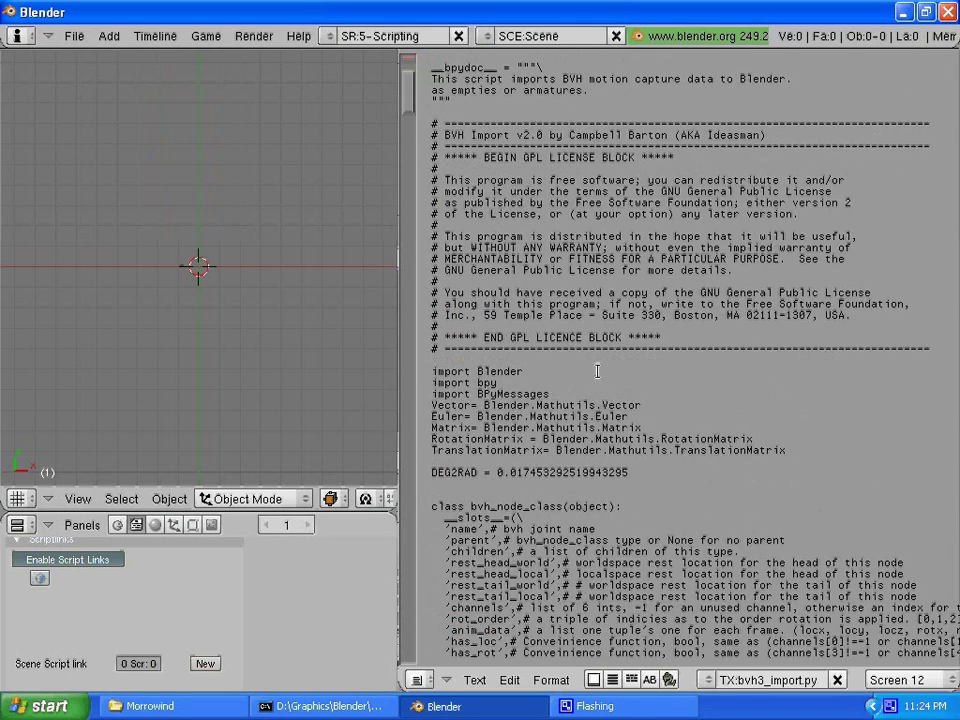
scroll(602, 371, down, 2)
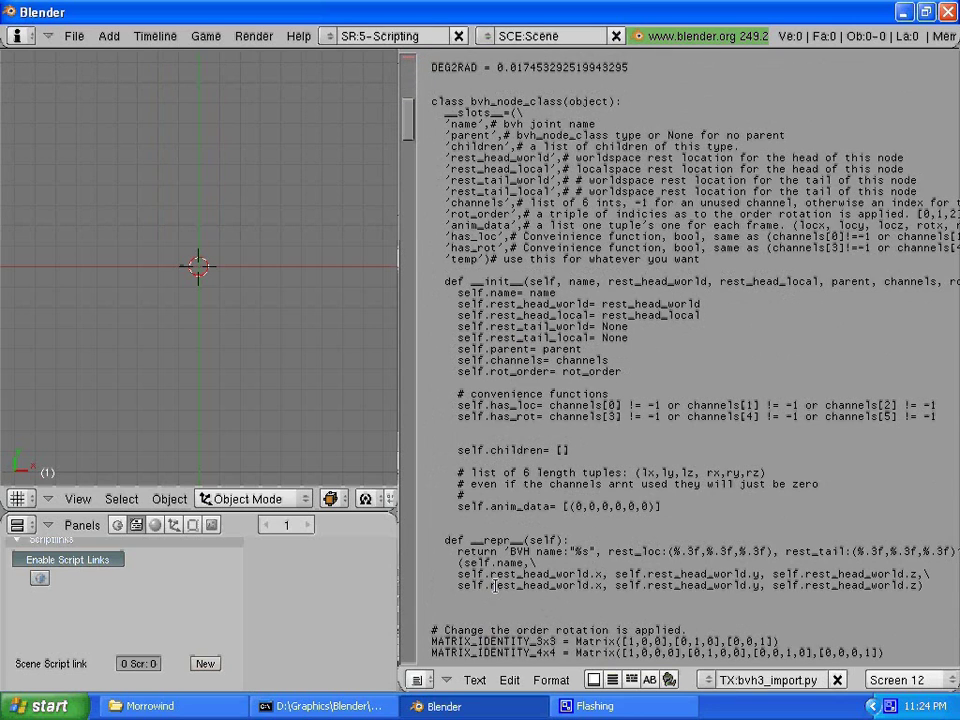
click(594, 679)
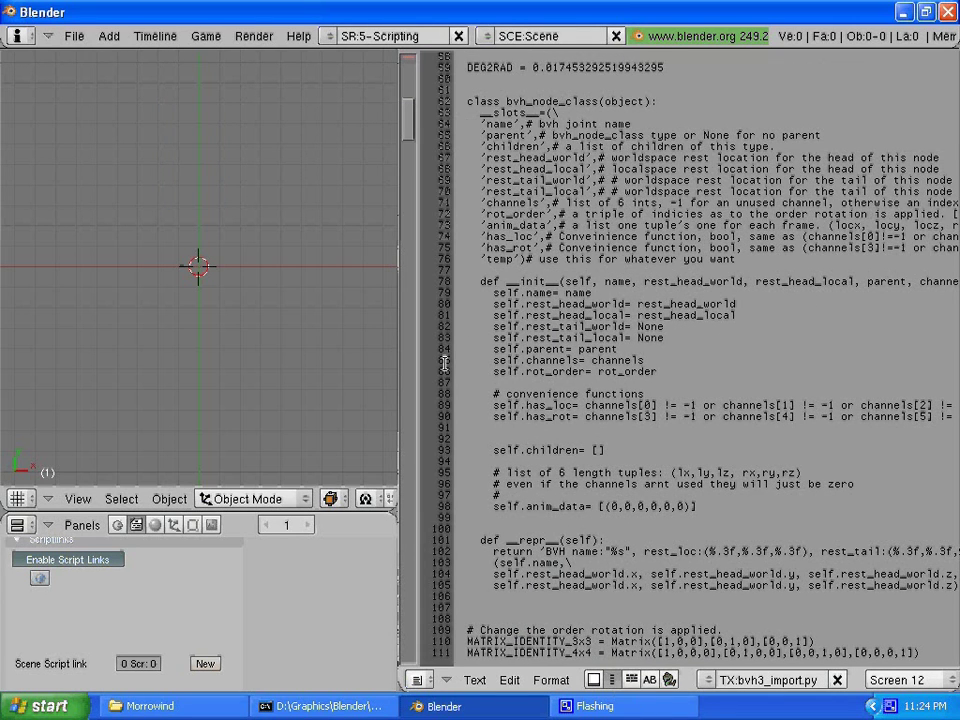
scroll(408, 124, down, 1)
drag(408, 124, 412, 297)
scroll(491, 155, down, 13)
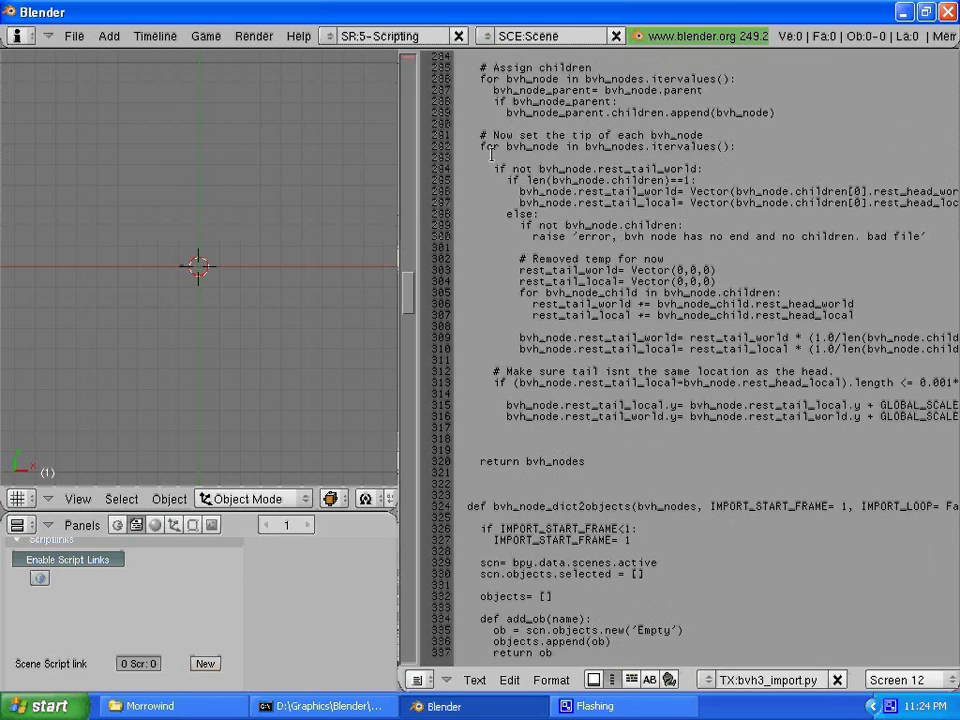
drag(466, 135, 764, 438)
drag(406, 289, 406, 240)
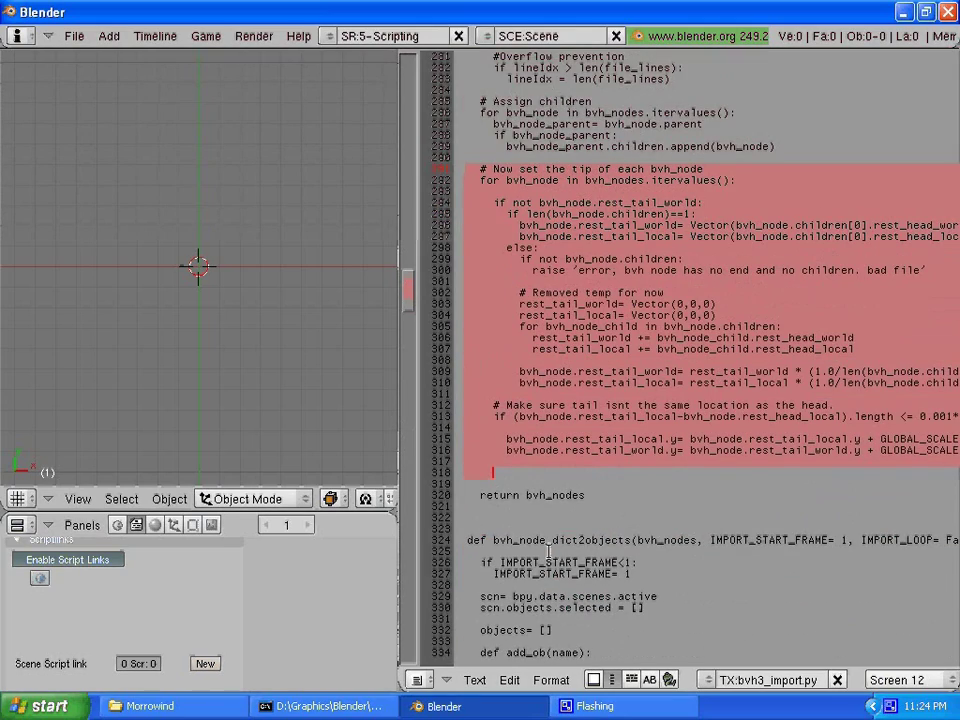
click(205, 36)
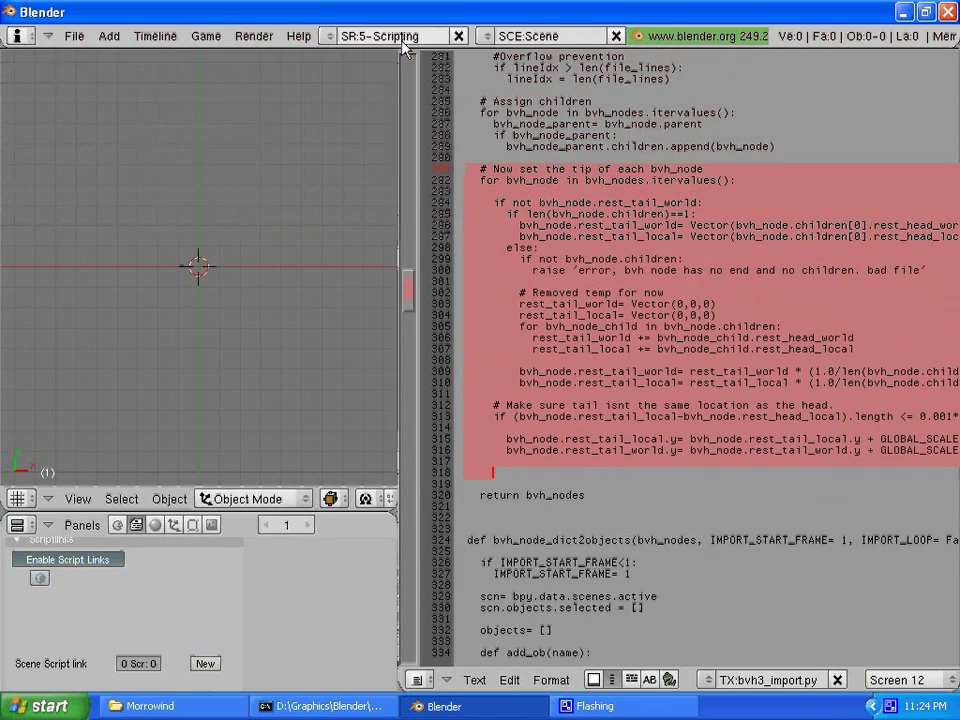
Try the 6-The Movies layout, then add a new empty screen named 'My Custom'
click(330, 36)
click(381, 168)
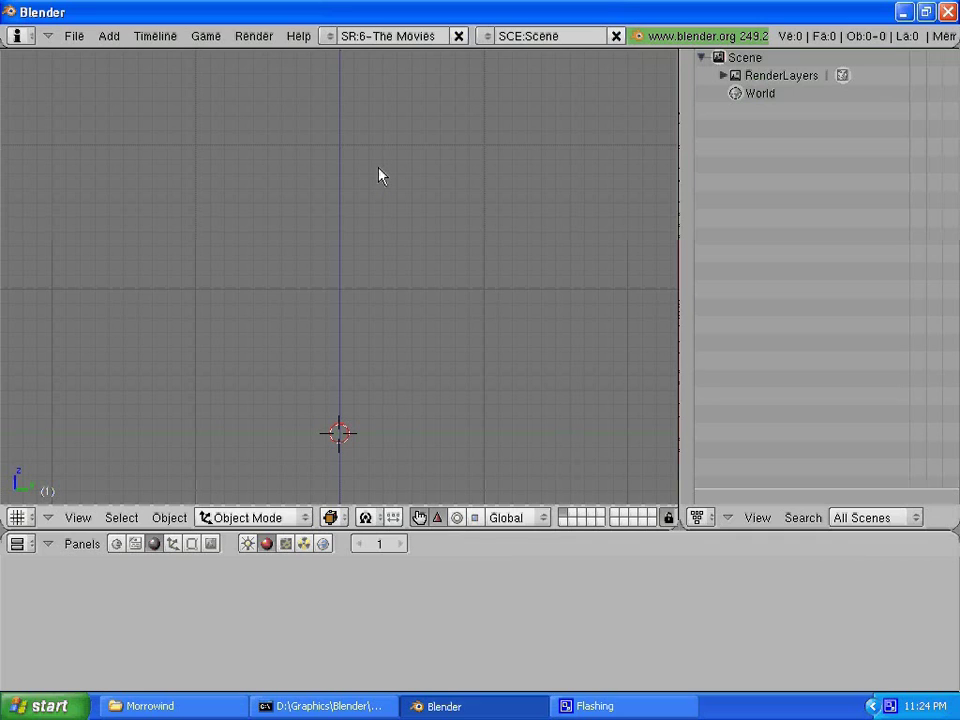
click(330, 37)
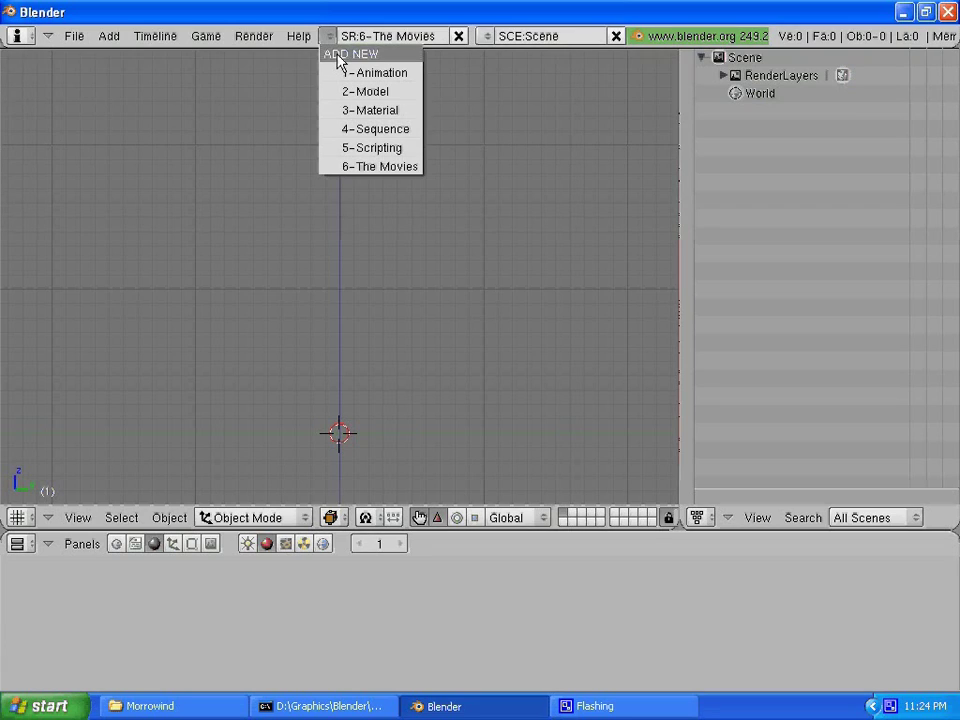
click(340, 56)
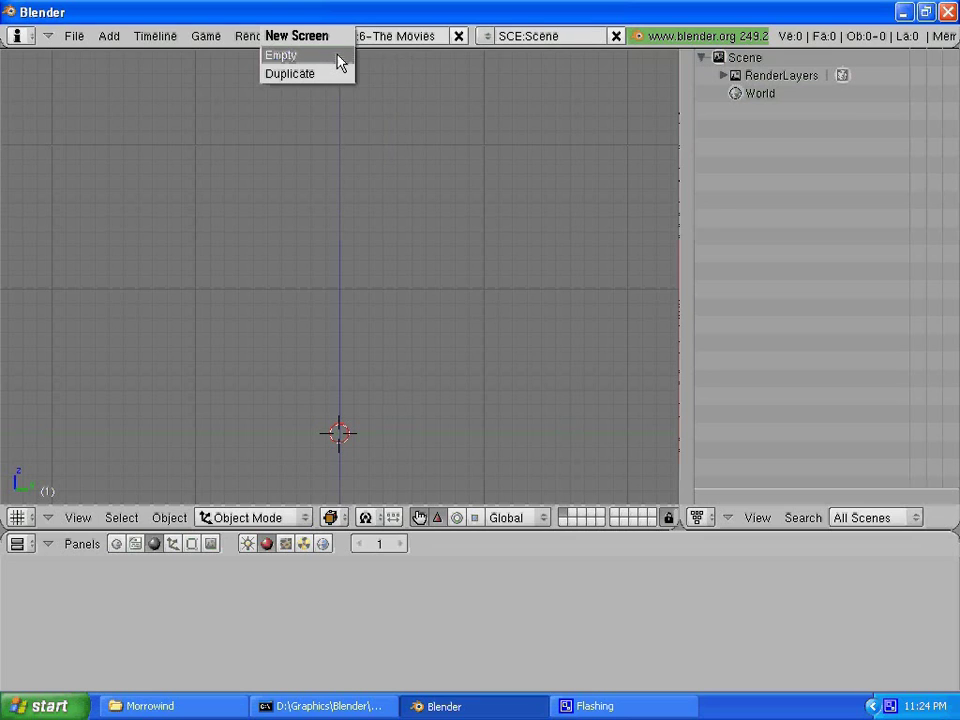
click(340, 56)
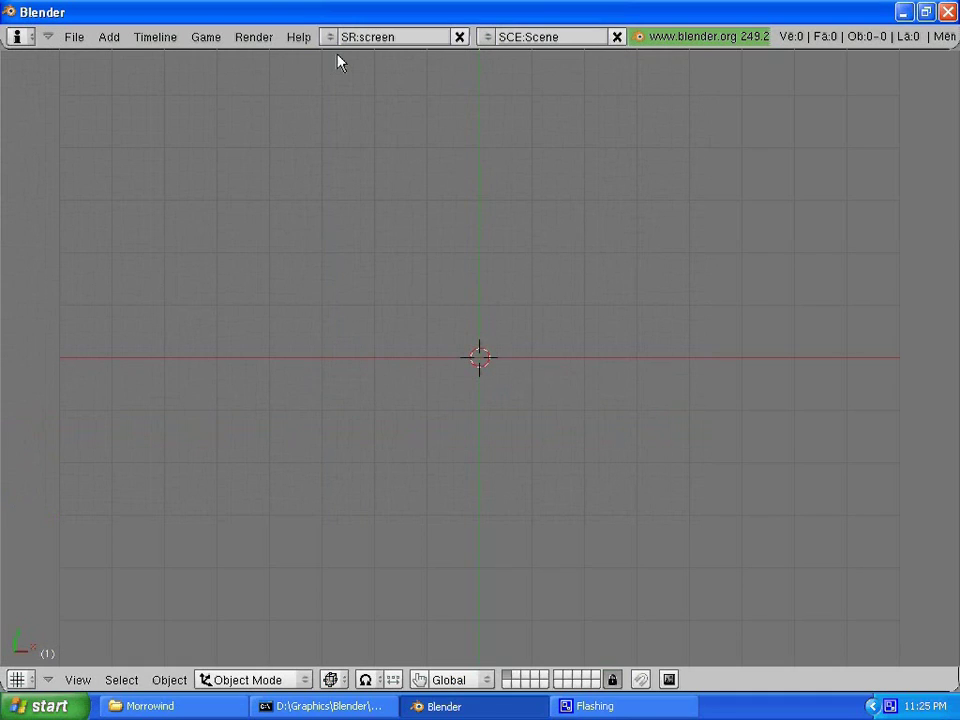
click(403, 38)
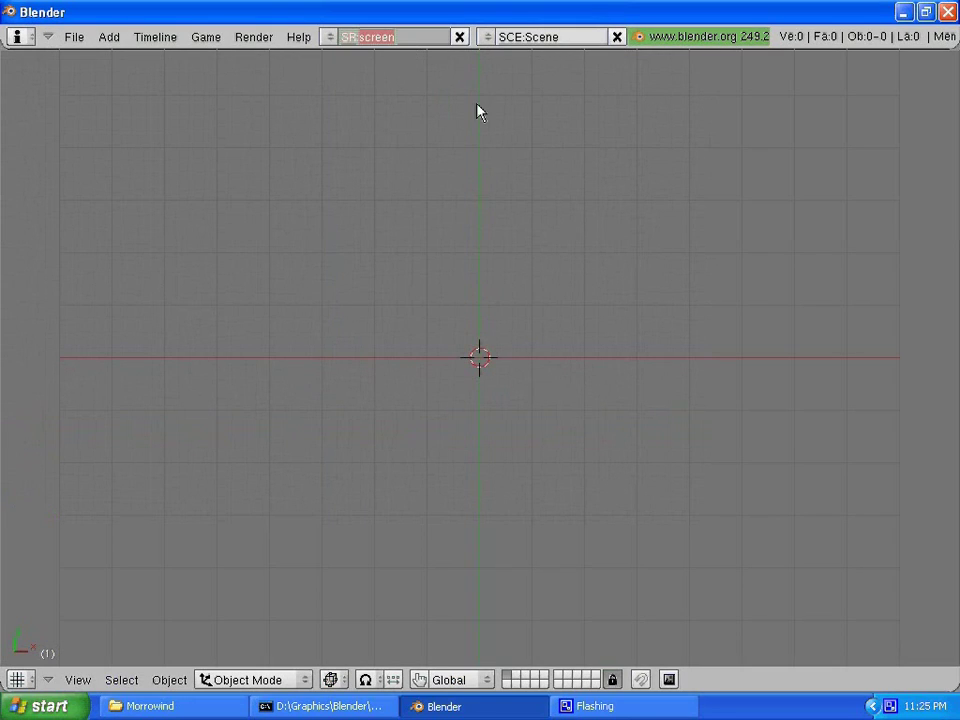
text(My C)
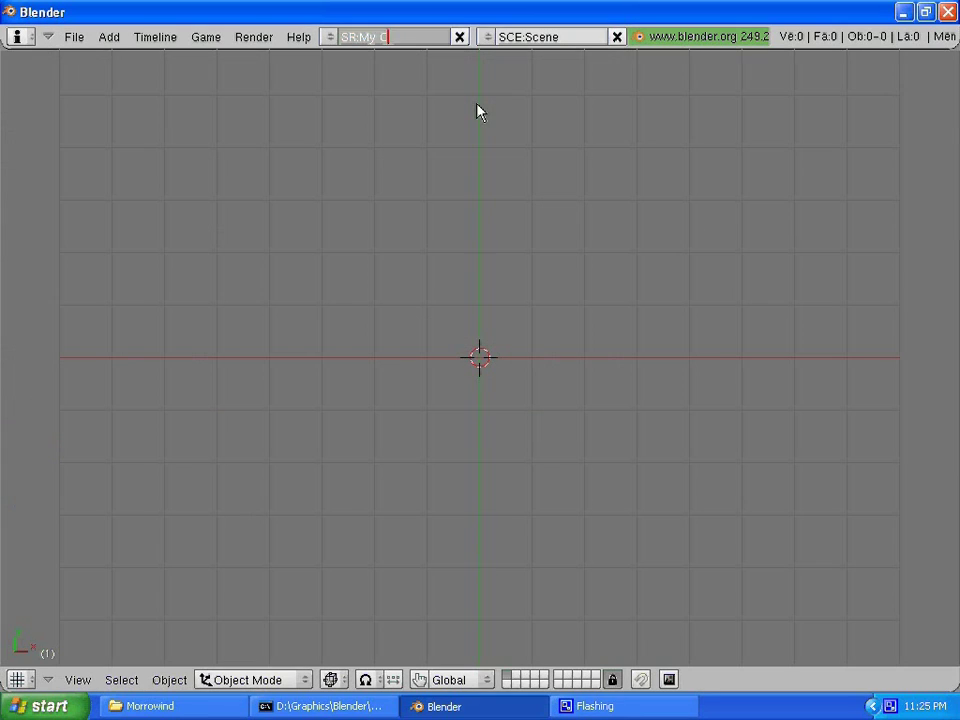
text(ustom)
key(Return)
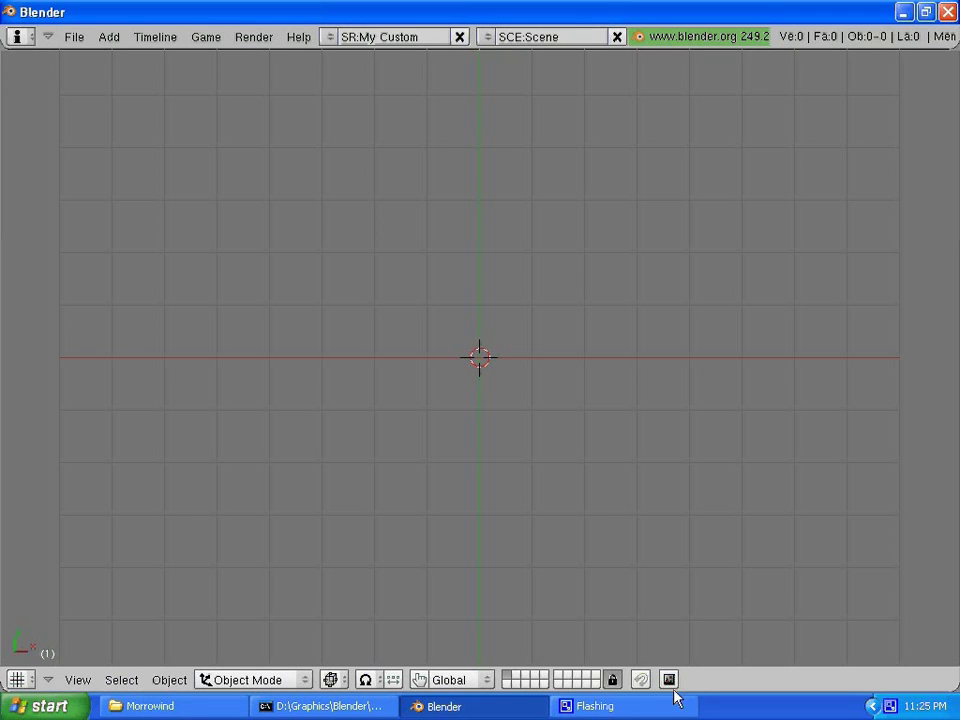
Split the 3D view vertically, split the left view horizontally, and make the lower part a Buttons Window
right_click(710, 690)
click(714, 655)
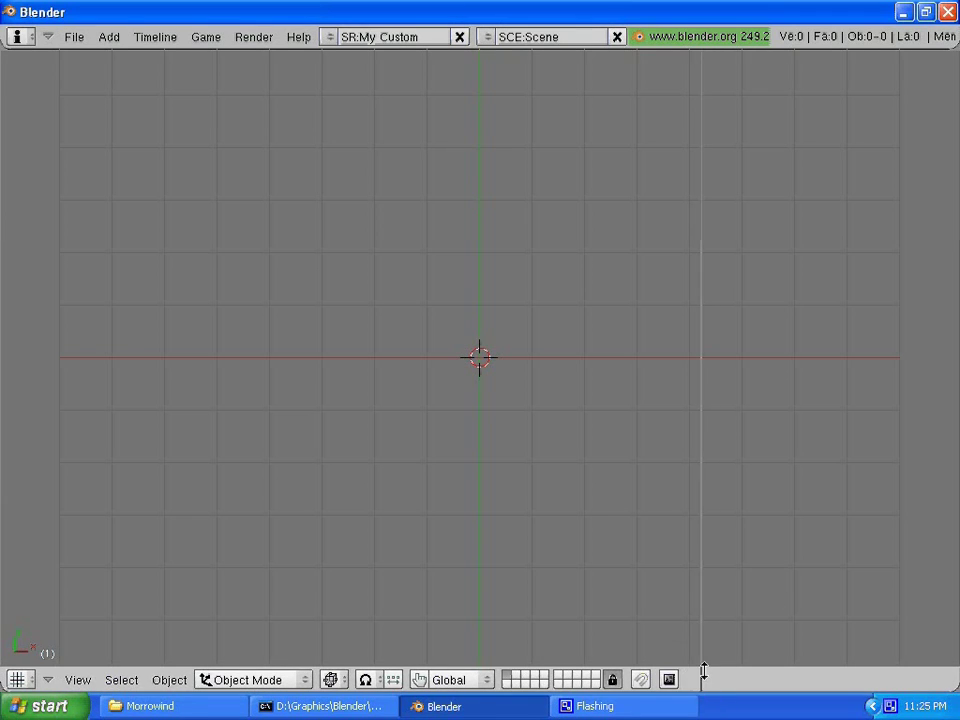
click(703, 672)
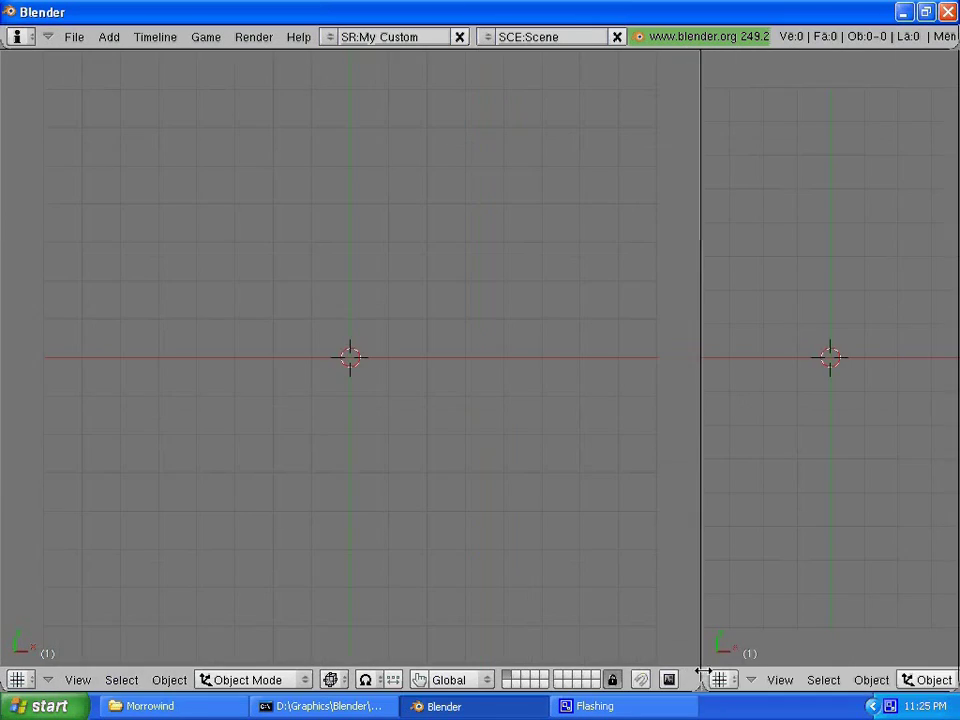
right_click(5, 539)
click(38, 539)
click(28, 524)
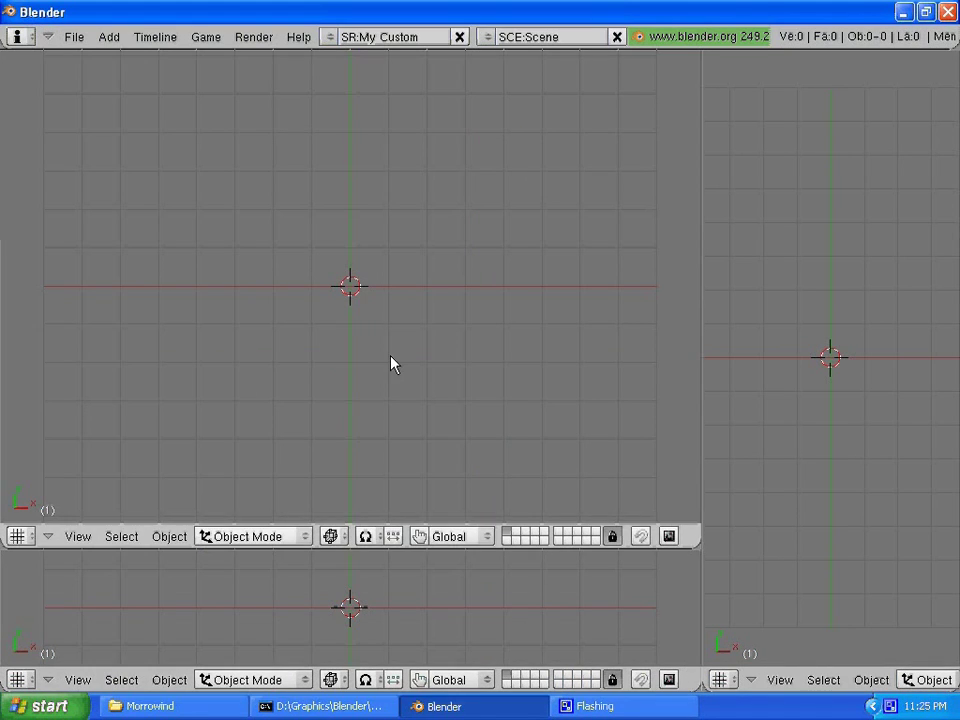
click(20, 679)
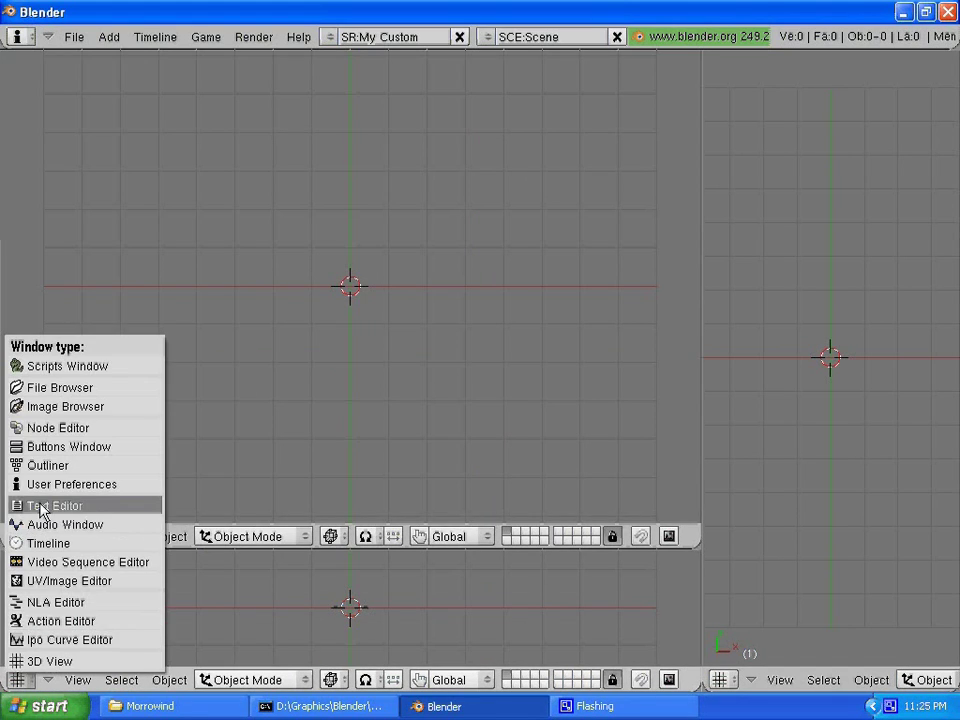
click(40, 446)
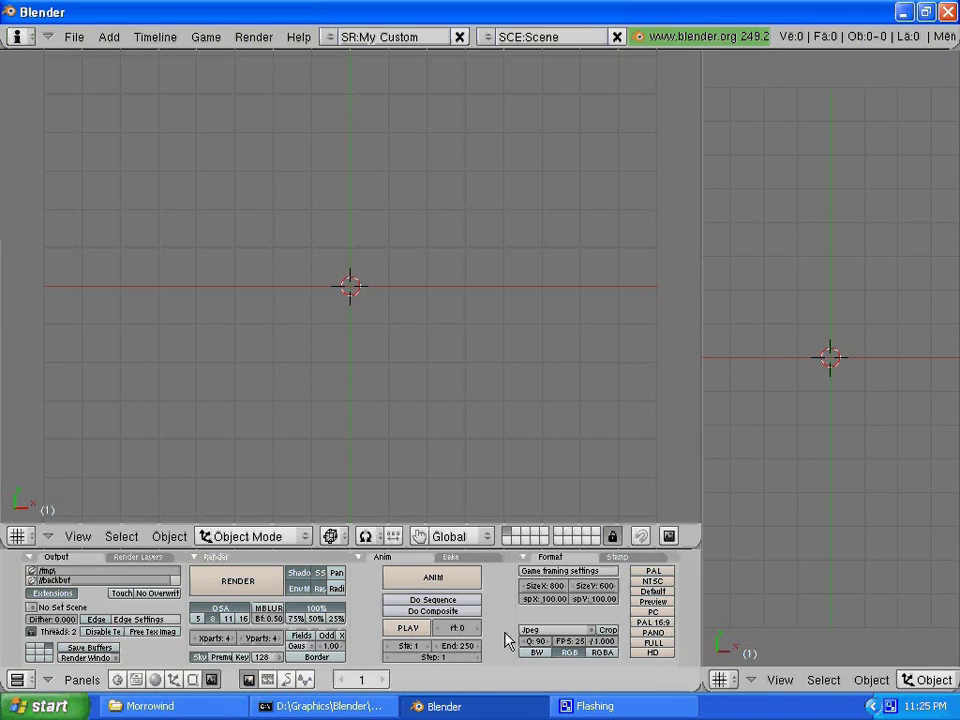
Switch the lower-left pane through a strip editor and the Ipo Curve Editor, ending on Text Editor
click(19, 680)
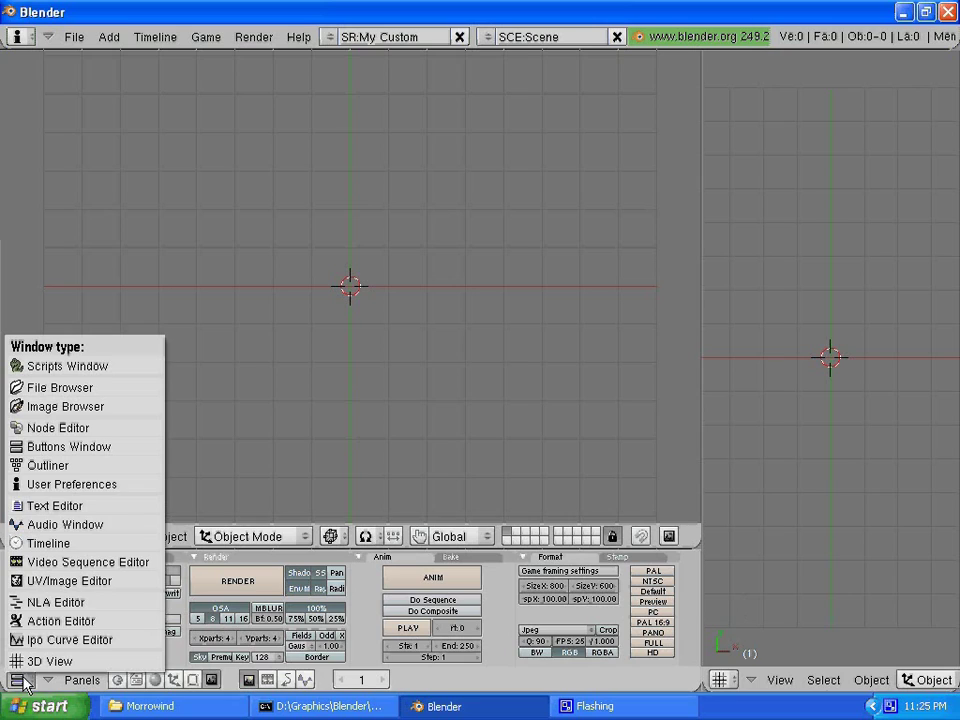
click(38, 615)
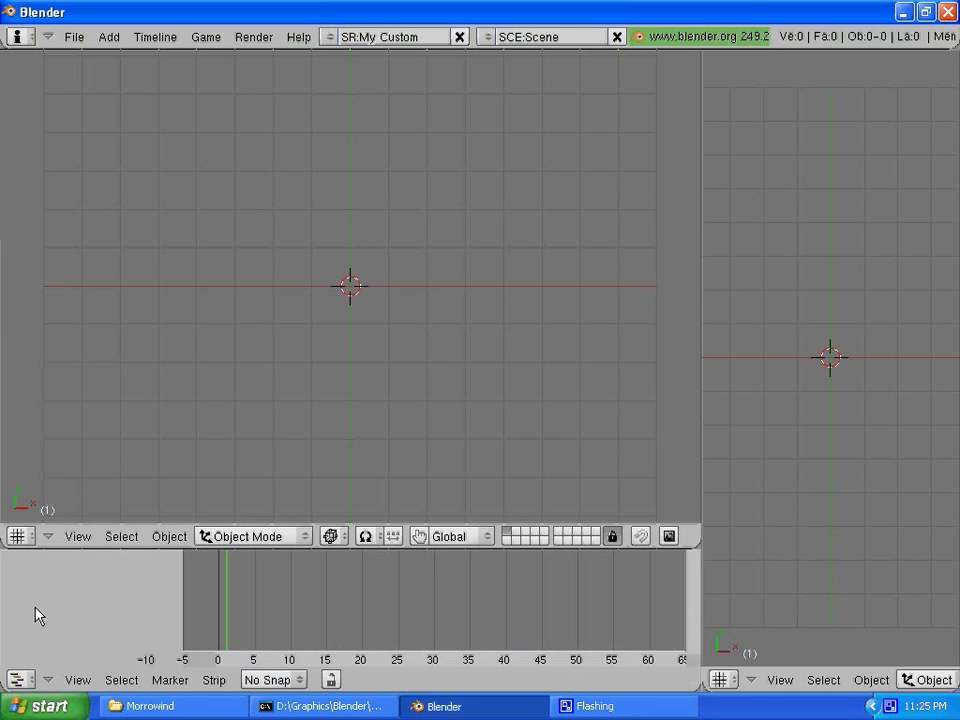
click(20, 679)
click(69, 639)
click(17, 679)
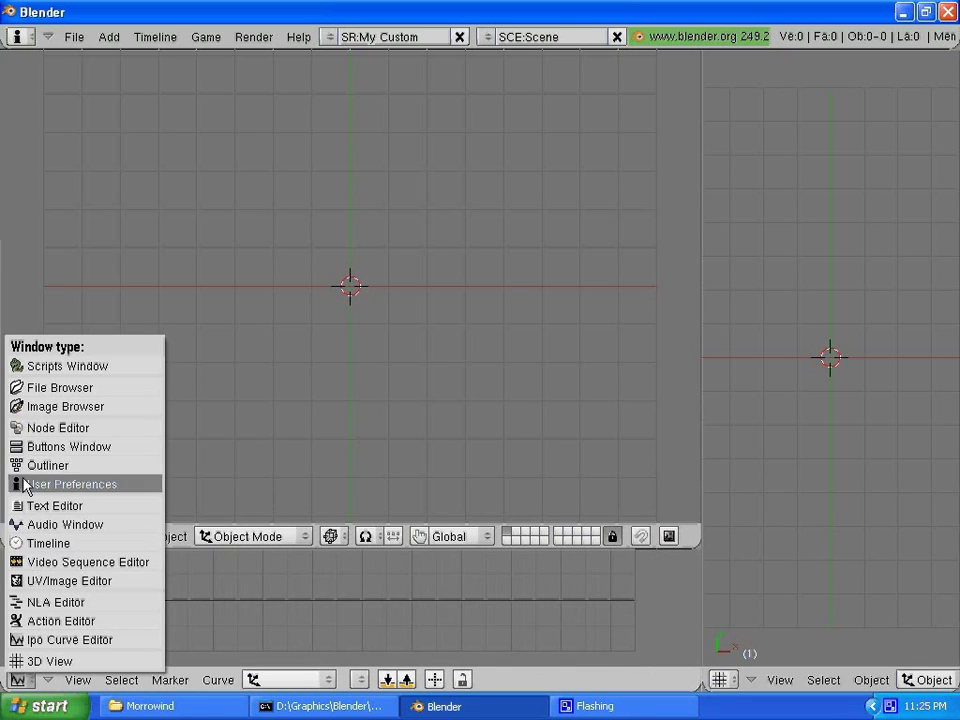
click(45, 508)
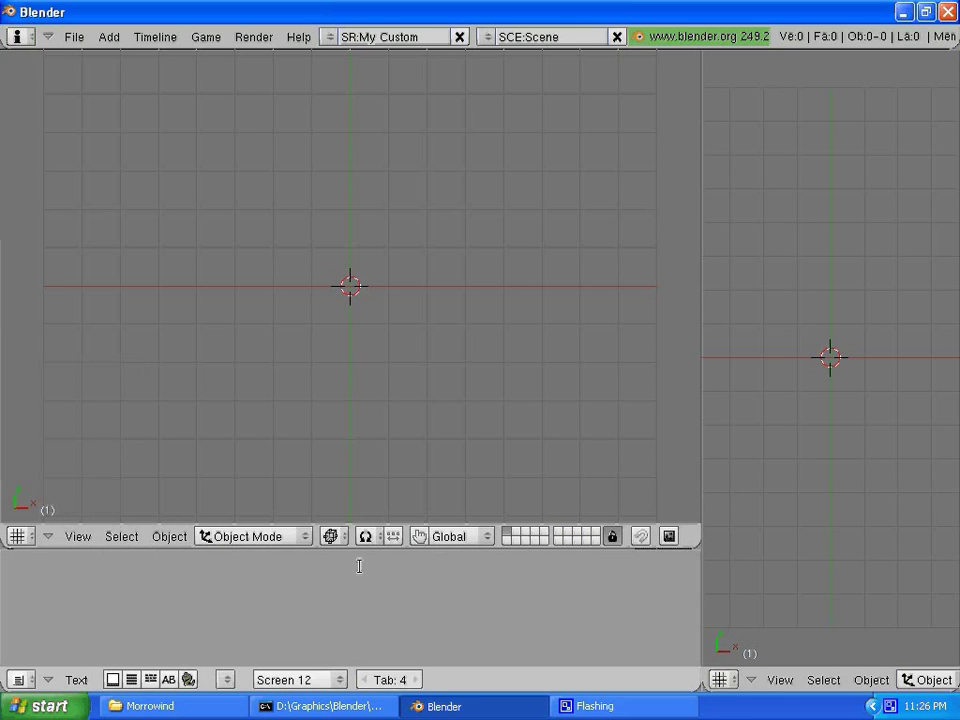
right_click(701, 478)
click(690, 474)
click(720, 482)
right_click(701, 253)
click(690, 250)
click(705, 253)
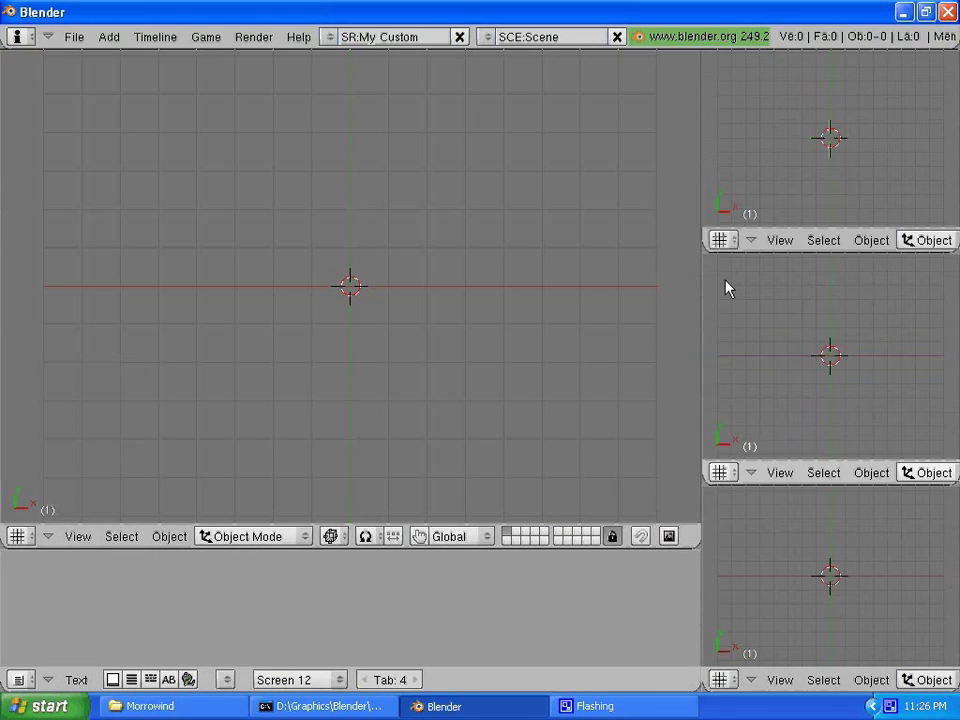
click(721, 240)
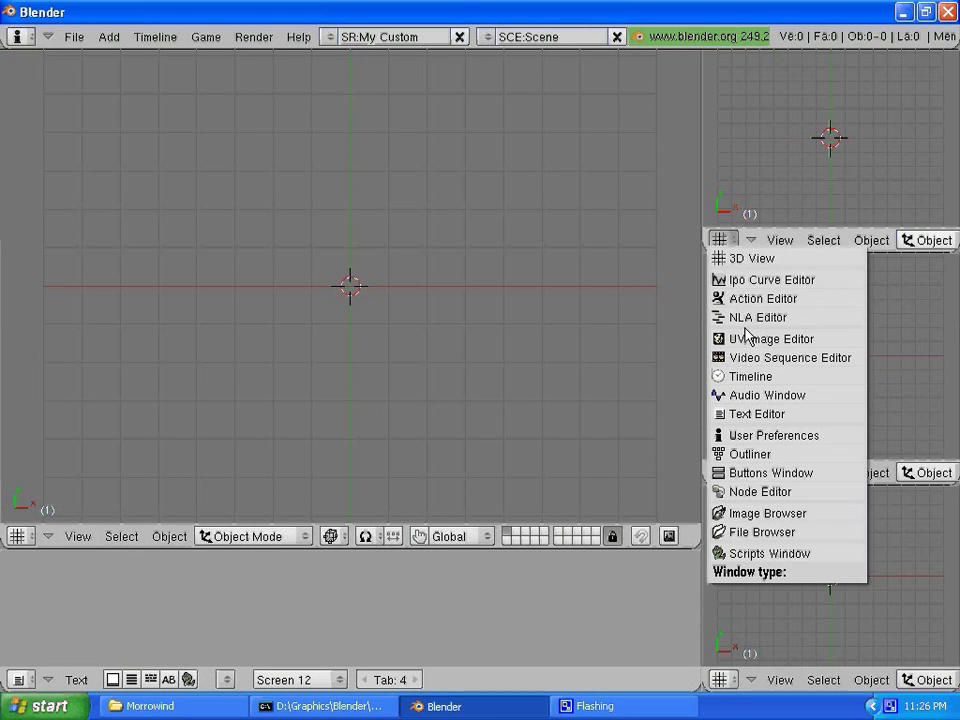
click(790, 435)
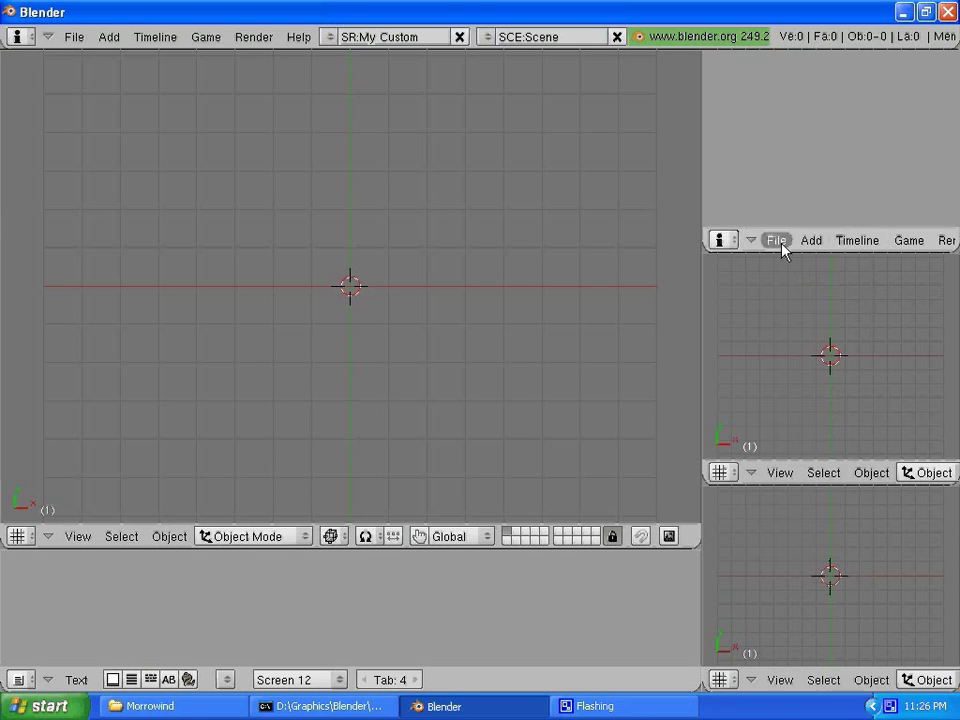
click(721, 240)
click(737, 337)
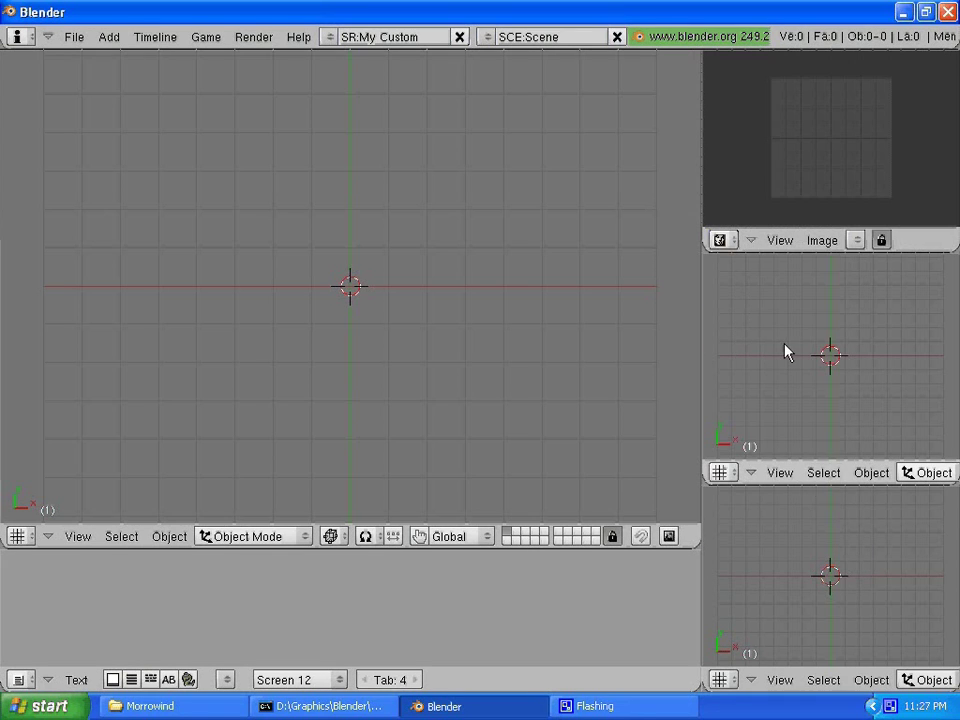
right_click(808, 484)
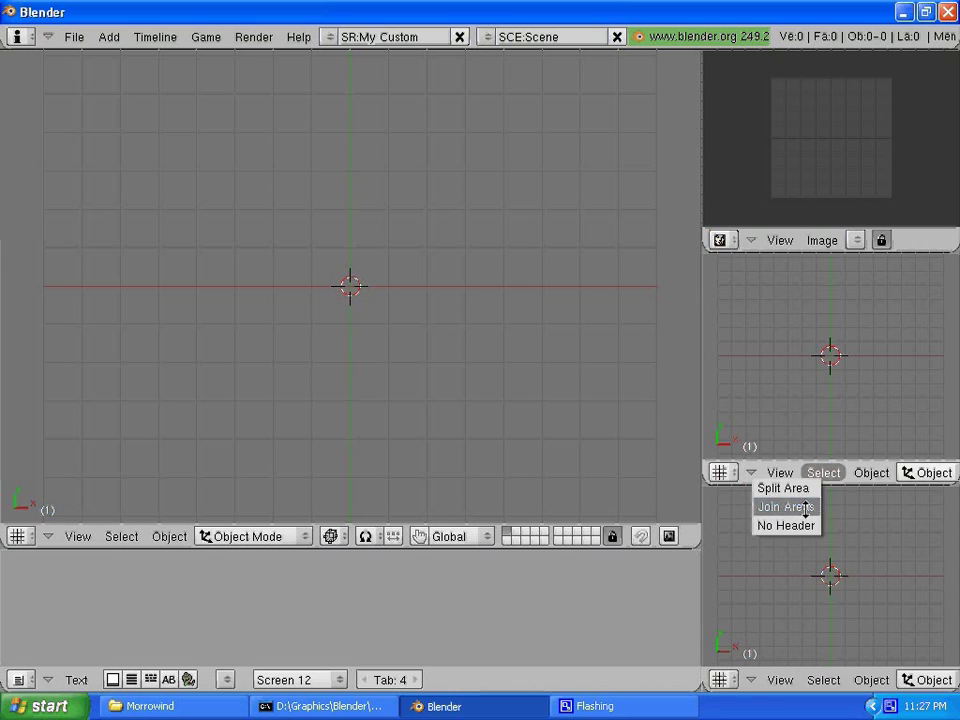
click(805, 508)
click(825, 446)
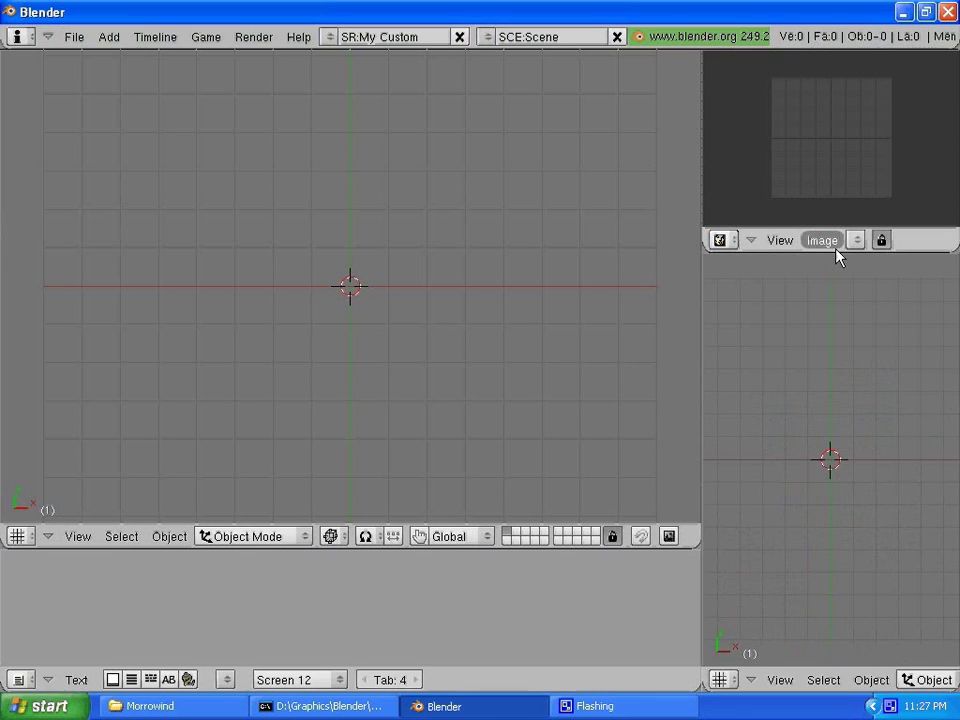
right_click(833, 253)
click(814, 251)
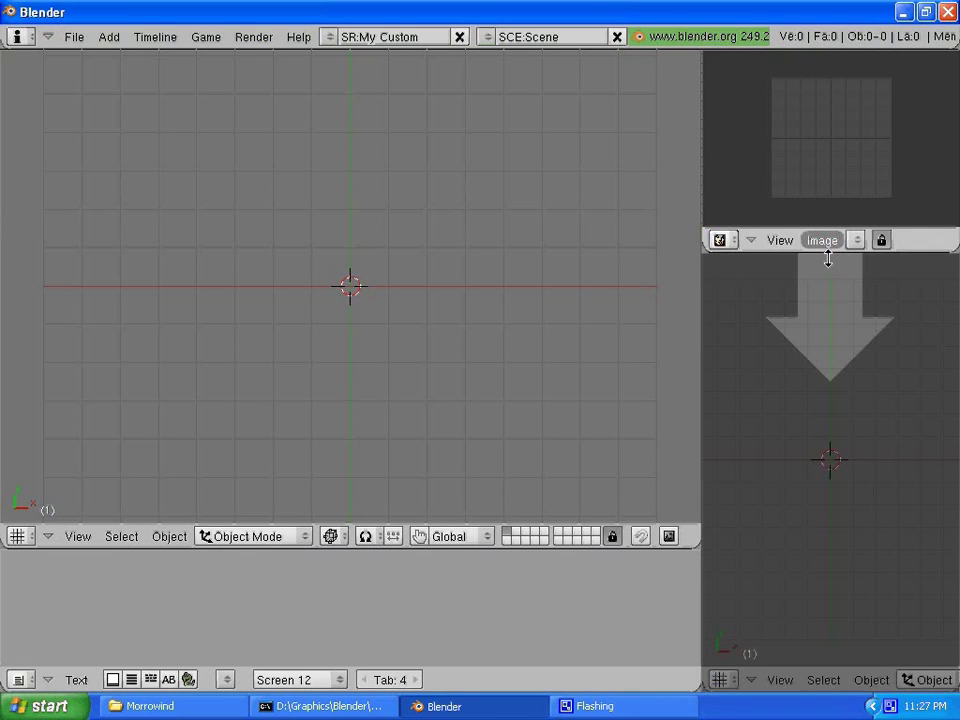
click(834, 240)
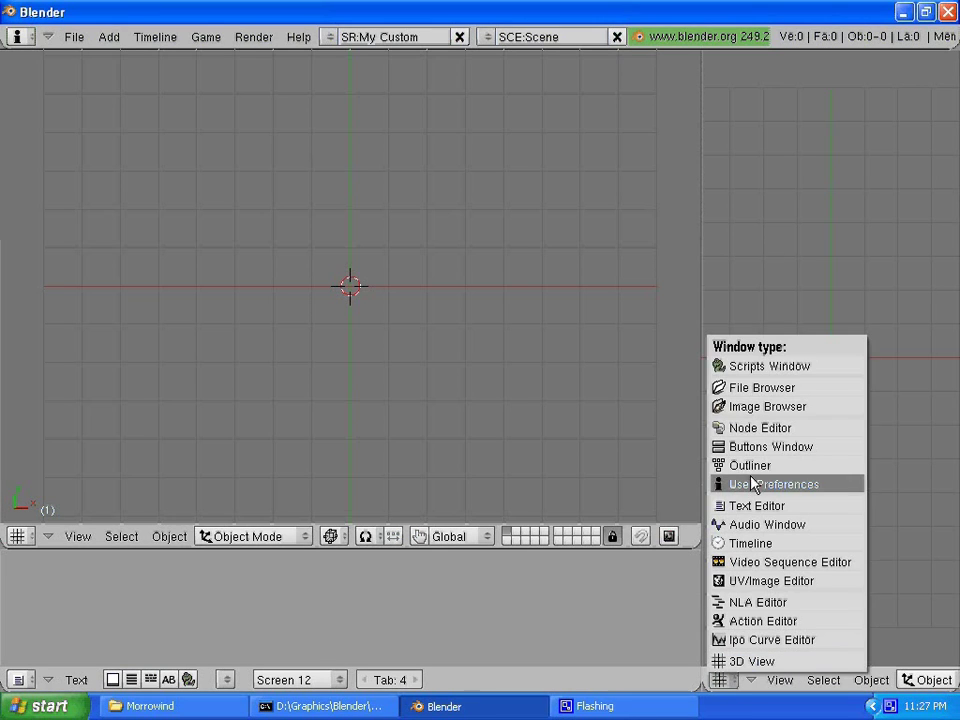
Make the right pane a Buttons Window with vertical panel alignment, showing the Shading context
click(759, 448)
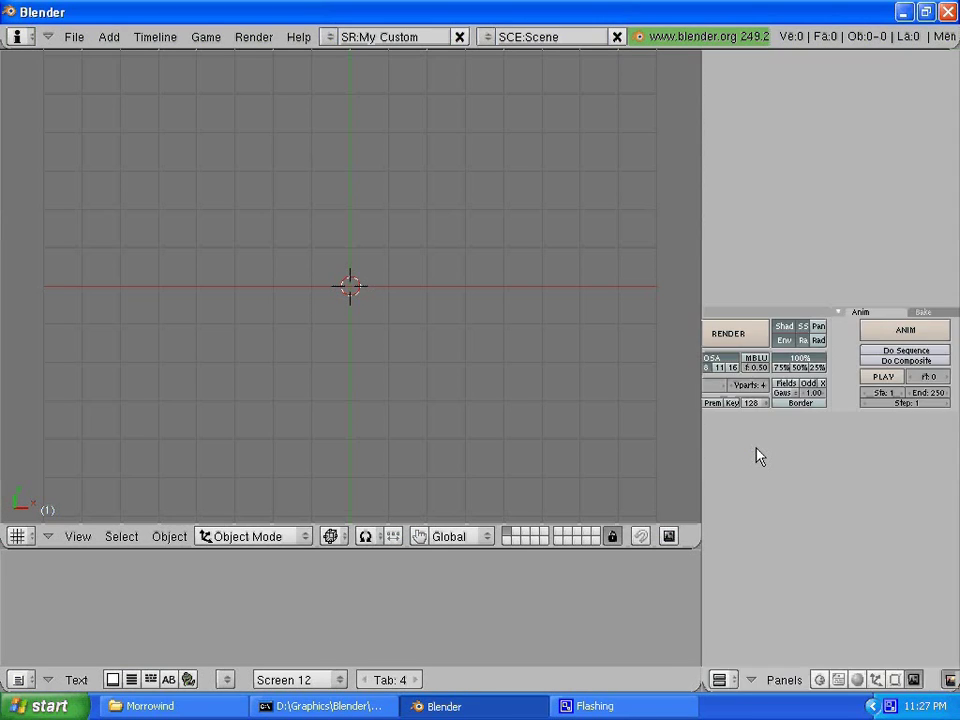
right_click(874, 501)
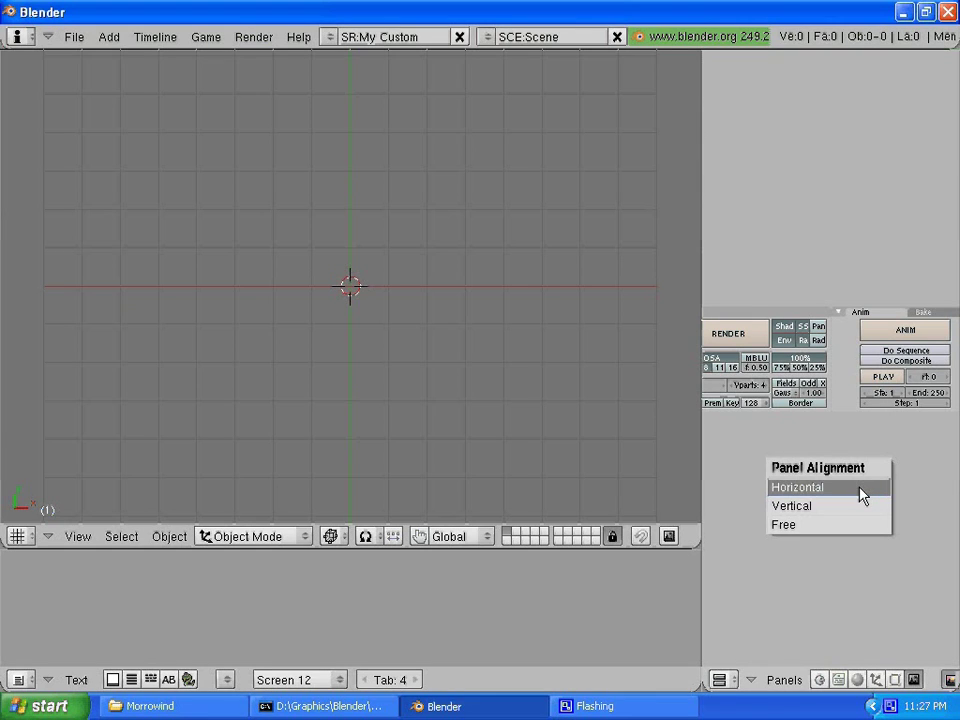
click(858, 508)
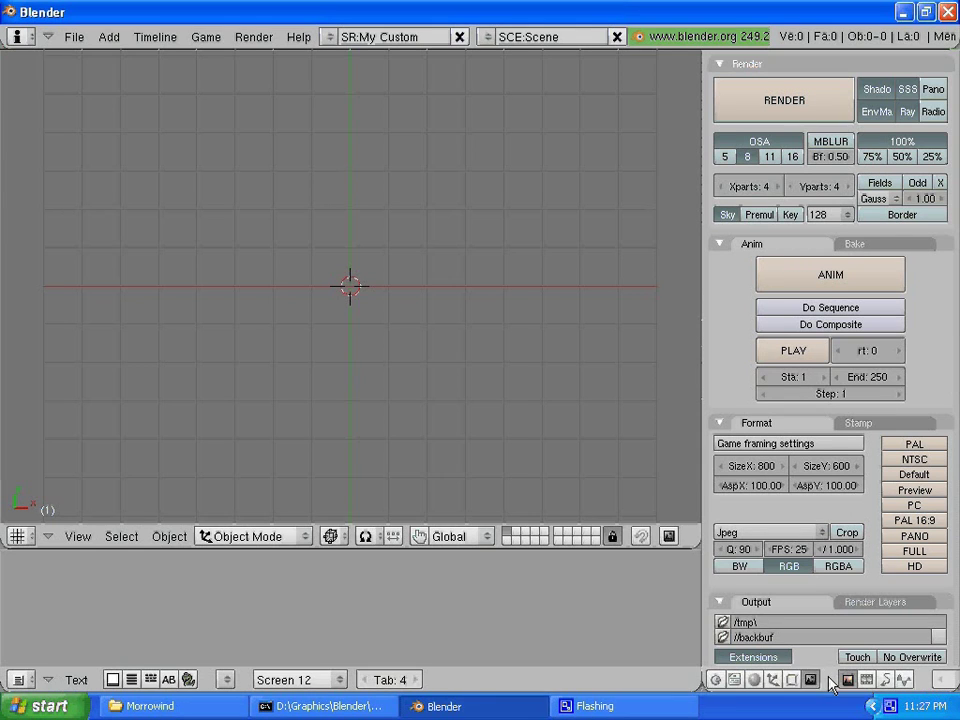
middle_drag(935, 683, 914, 684)
click(852, 680)
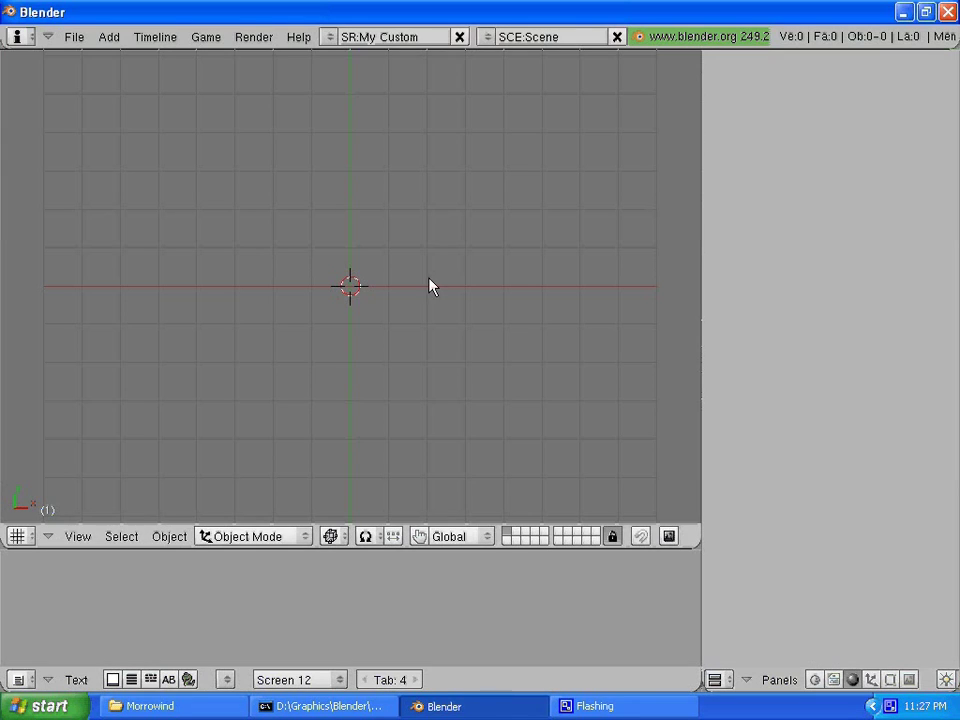
Add a Monkey mesh and display it with Solid shading
click(109, 37)
mouse_move(120, 58)
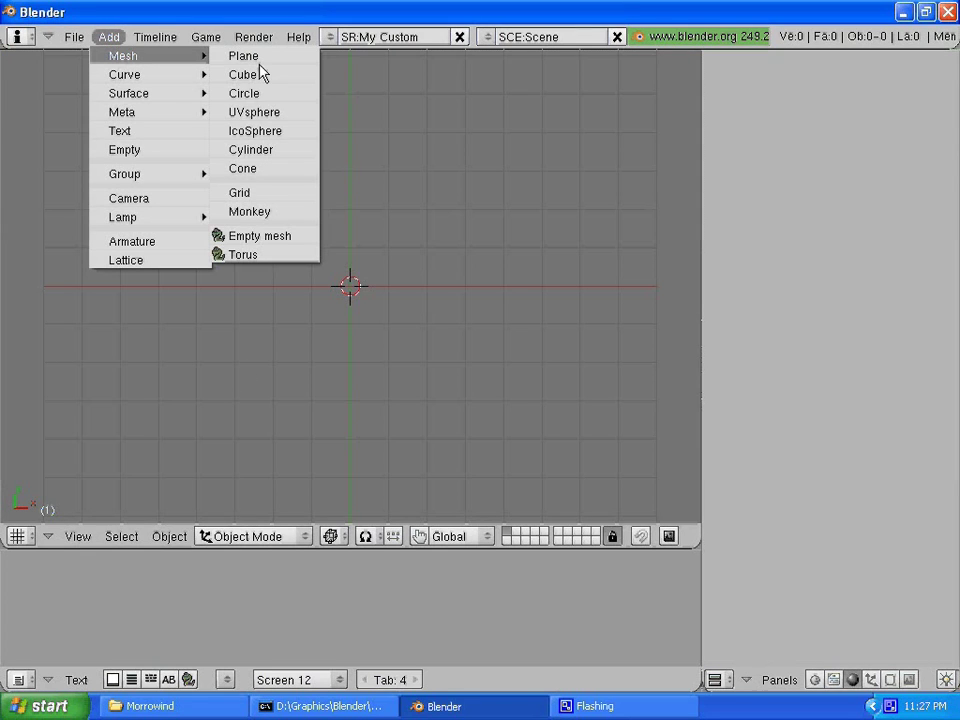
click(270, 212)
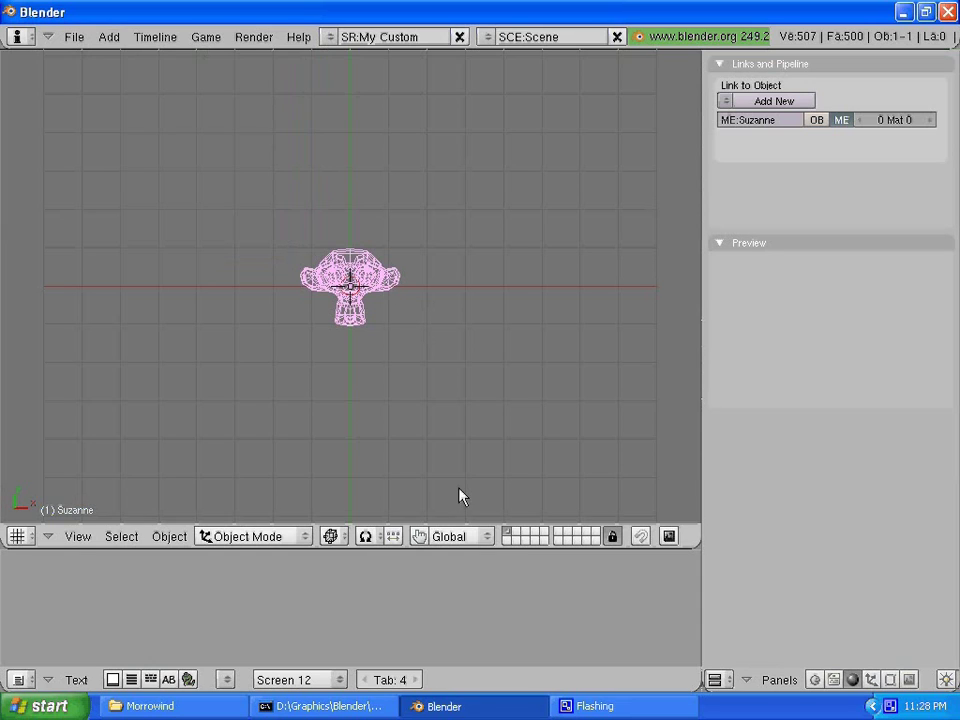
click(333, 537)
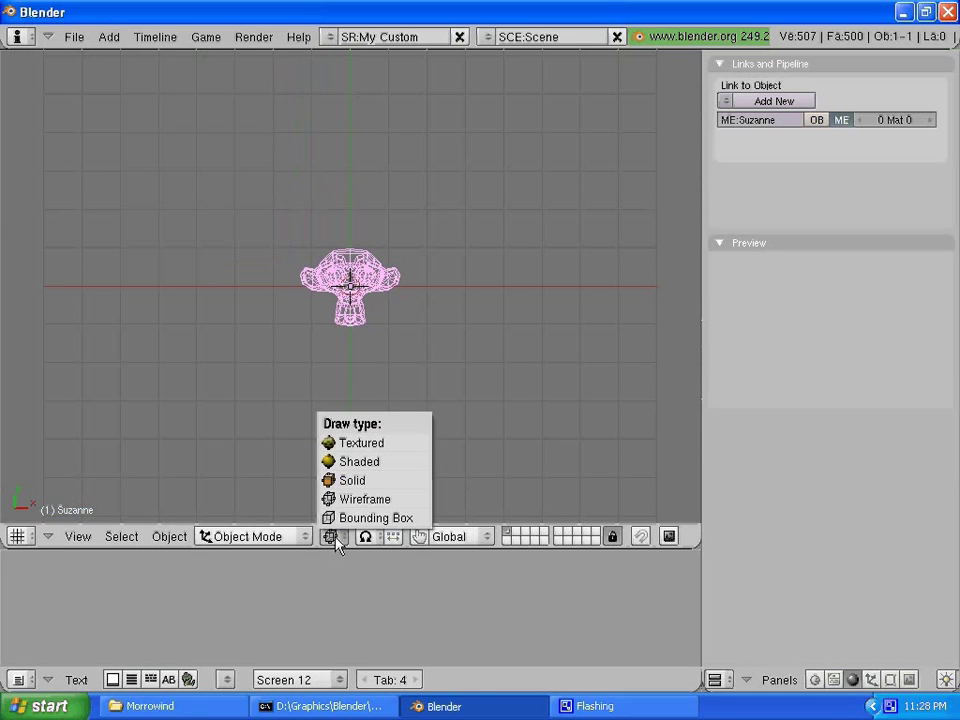
click(352, 485)
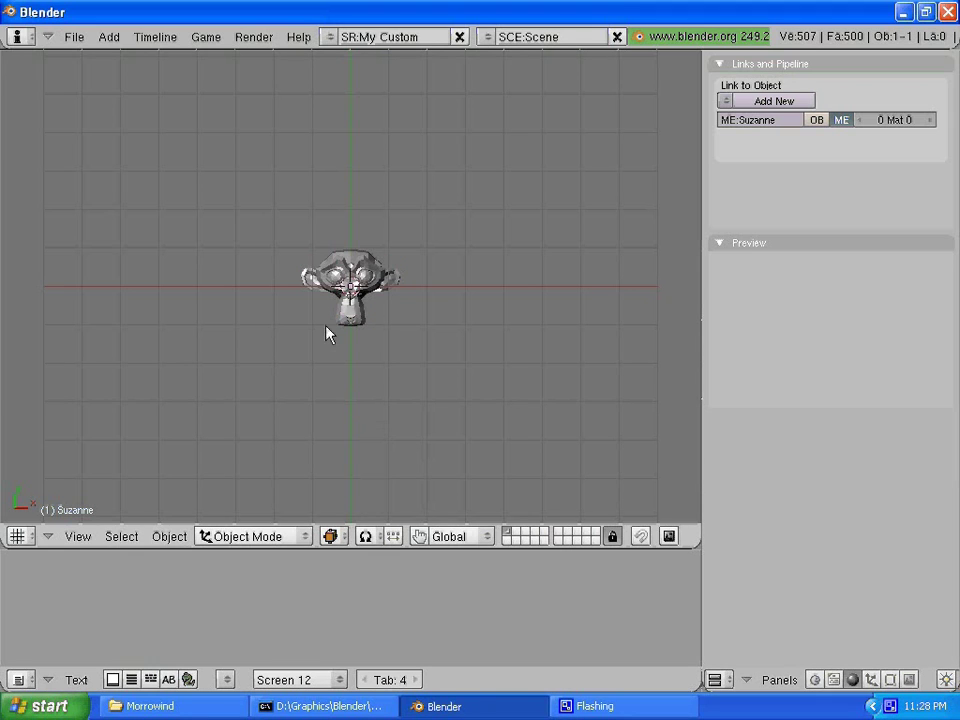
Rotate Suzanne 90° about the global X axis in front view, then return to top view
mouse_move(326, 334)
middle_down()
mouse_move(358, 356)
mouse_move(312, 347)
middle_up()
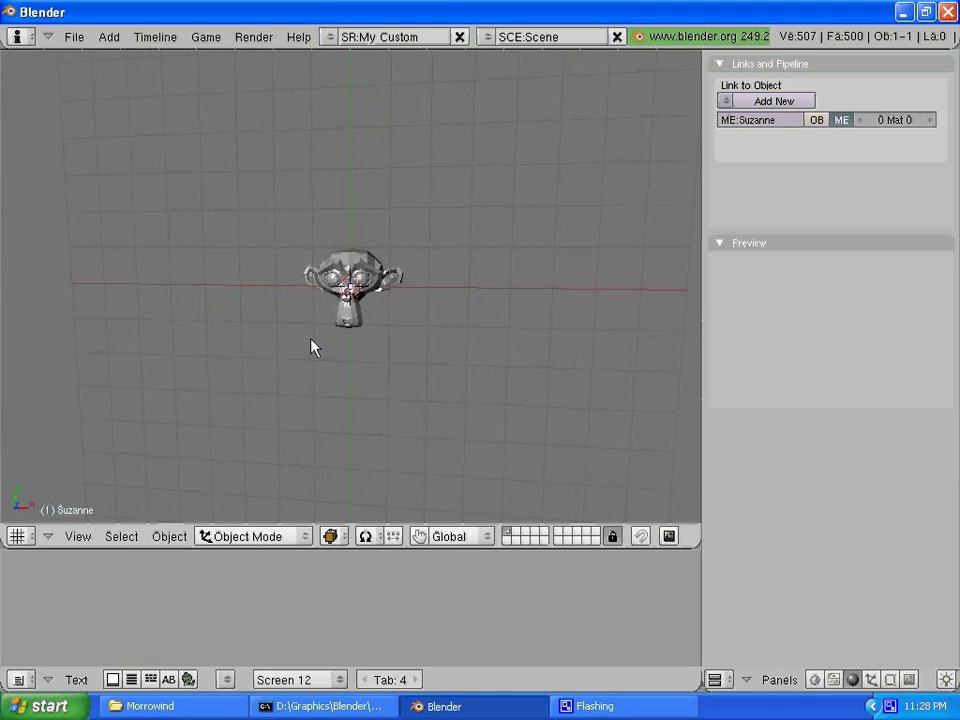
key(KP_1)
text(rx90)
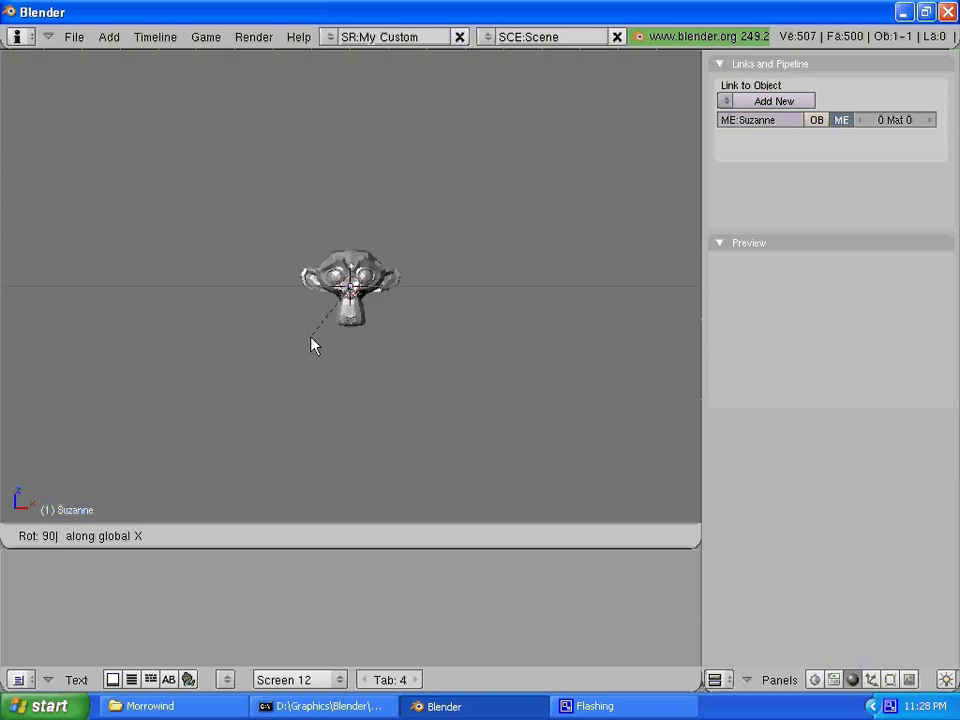
key(Return)
scroll(312, 346, up, 5)
key(KP_7)
scroll(312, 380, up, 3)
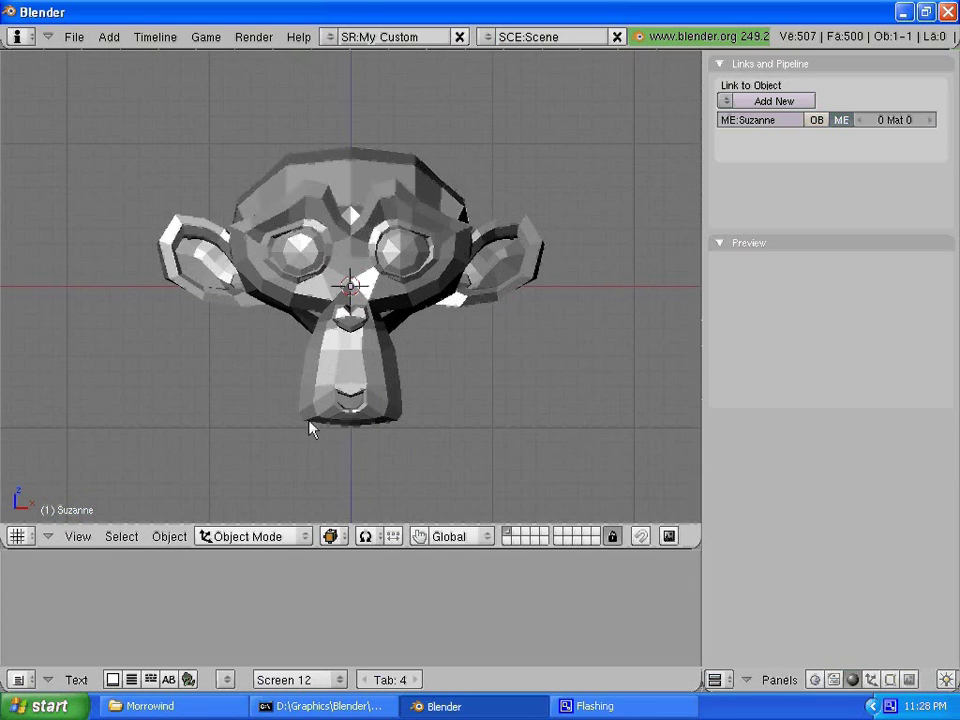
Make the lower area a taller File Browser with its header along the top
click(17, 679)
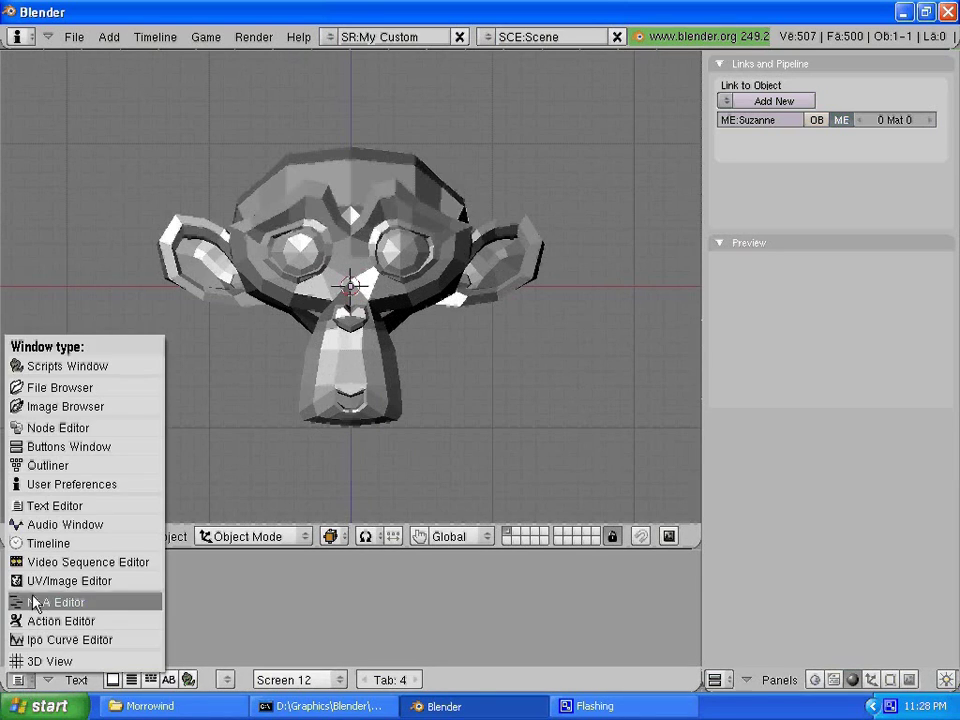
click(45, 390)
click(17, 679)
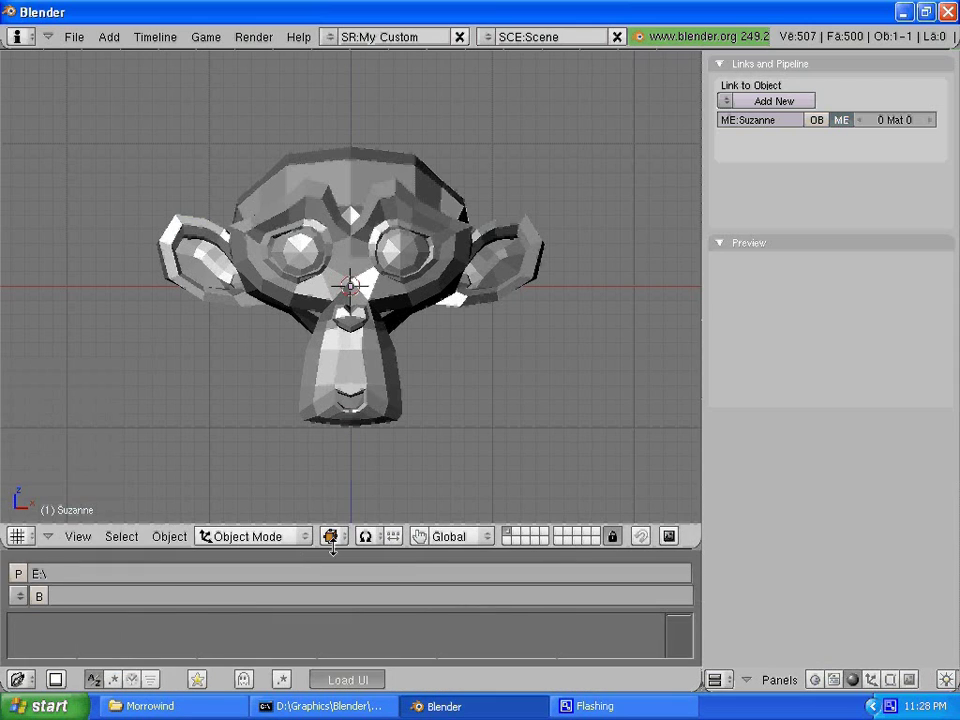
drag(332, 550, 334, 445)
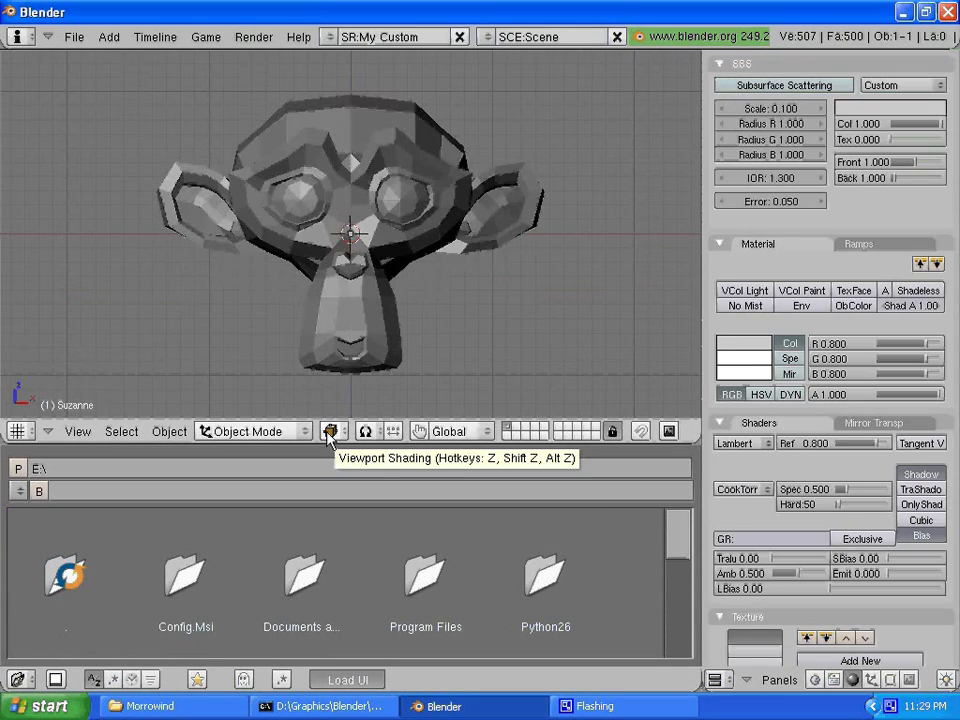
right_click(561, 682)
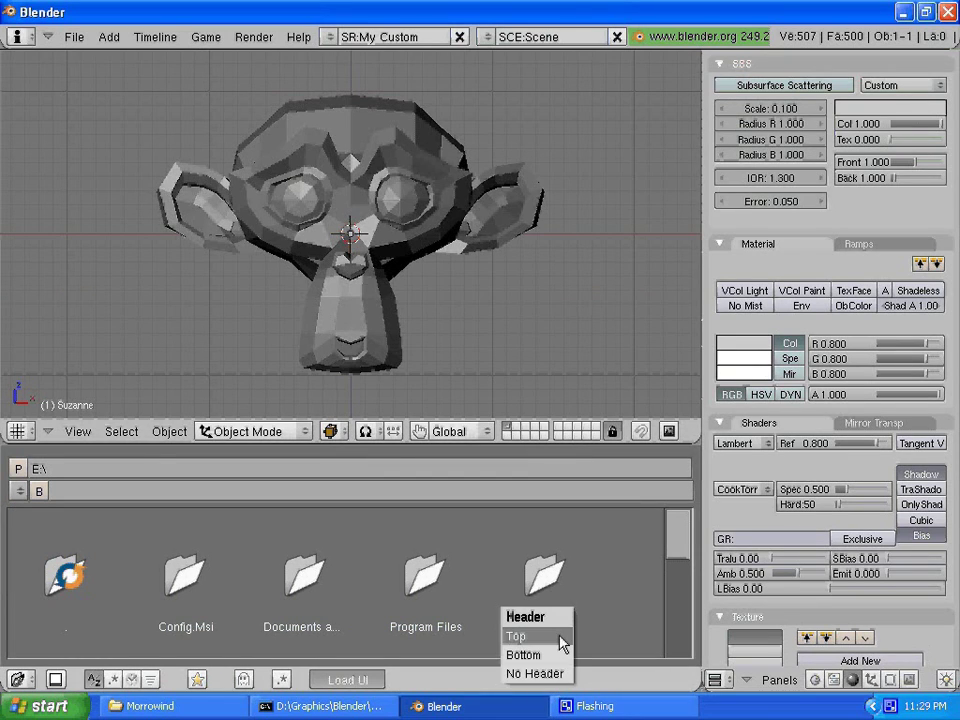
click(560, 637)
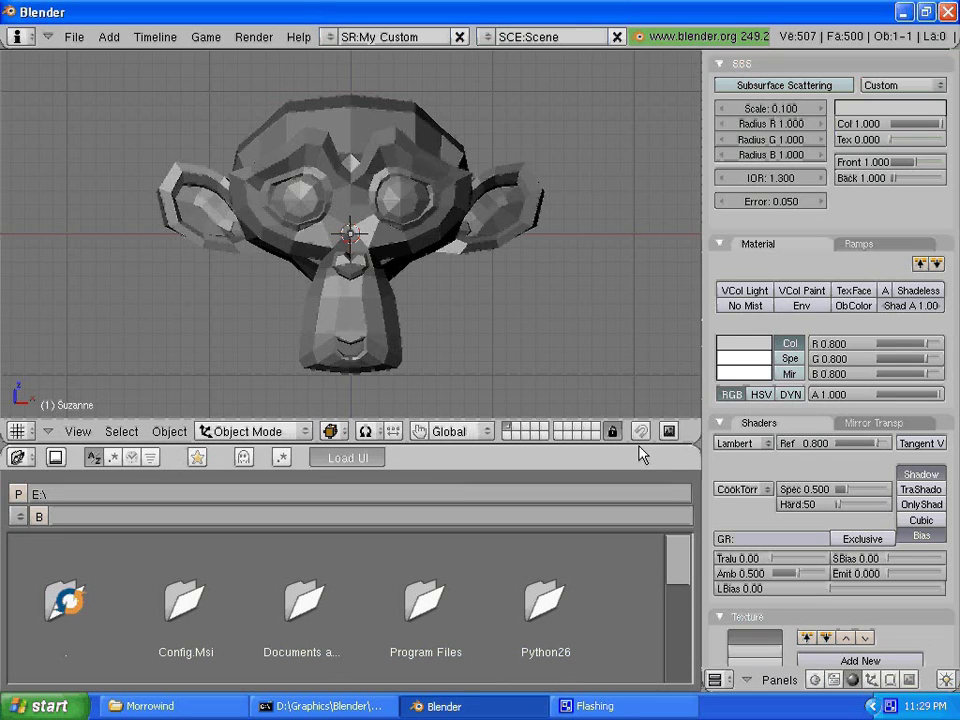
Move the 3D view's header to the top, then back to the bottom
right_click(690, 440)
click(693, 440)
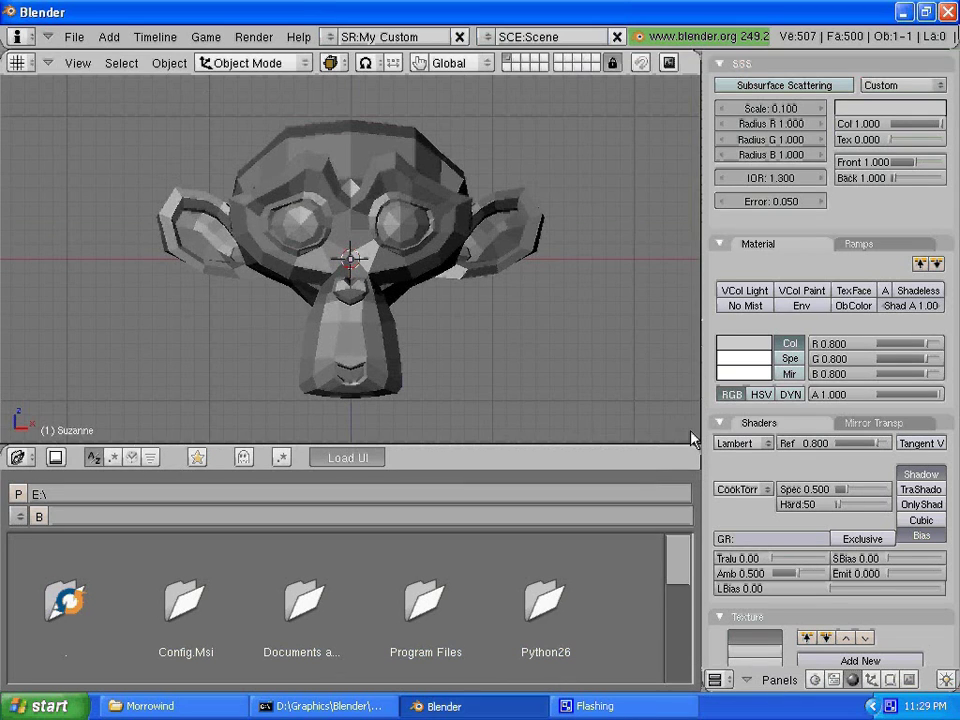
right_click(686, 64)
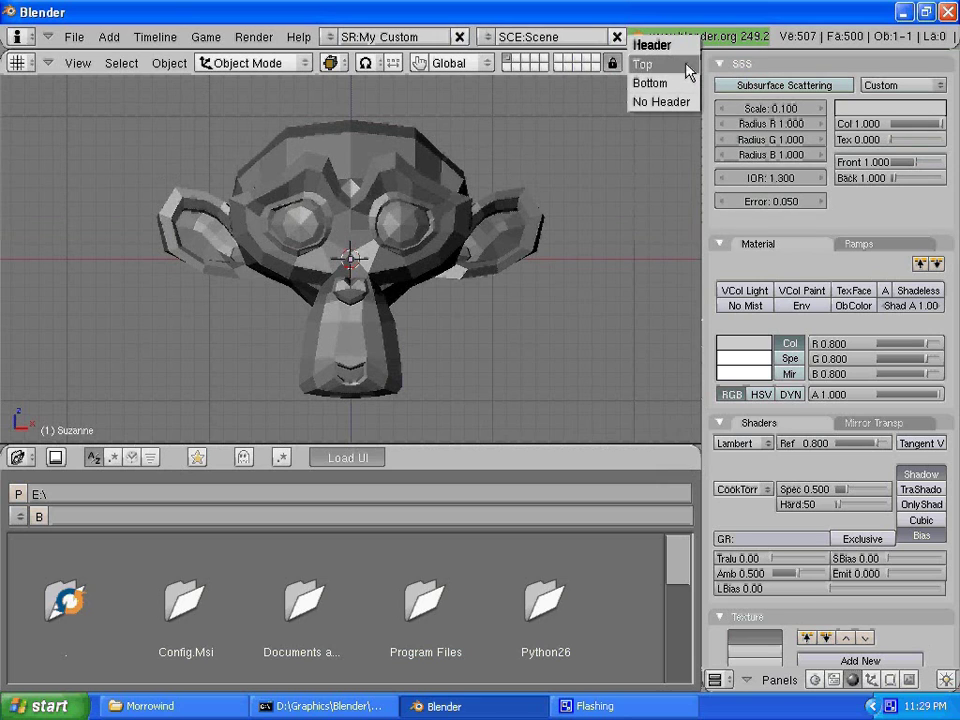
click(686, 84)
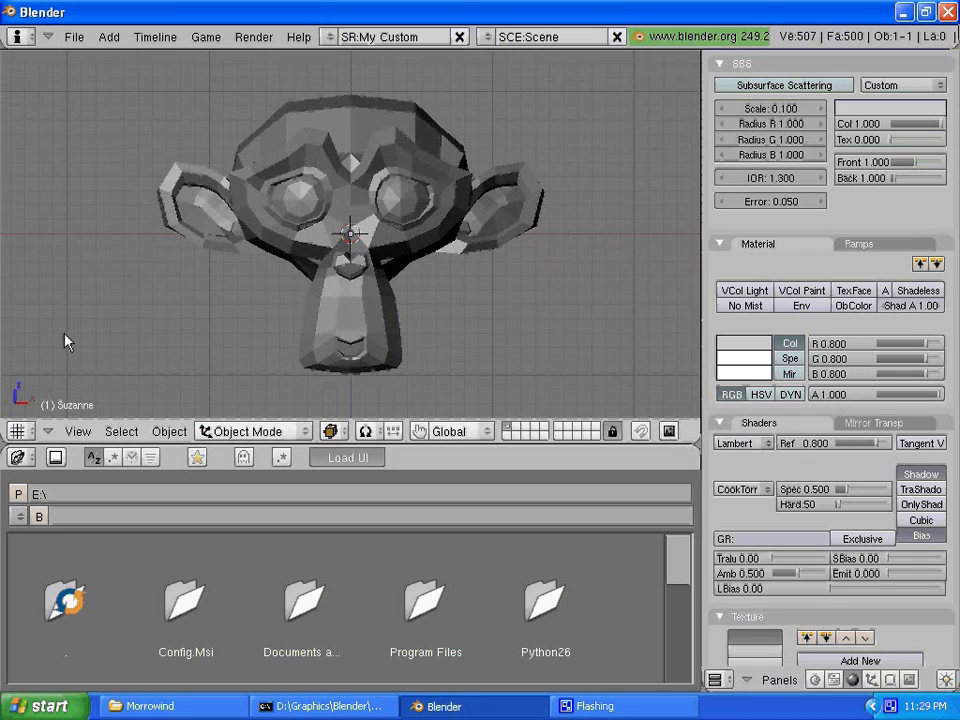
scroll(753, 461, down, 4)
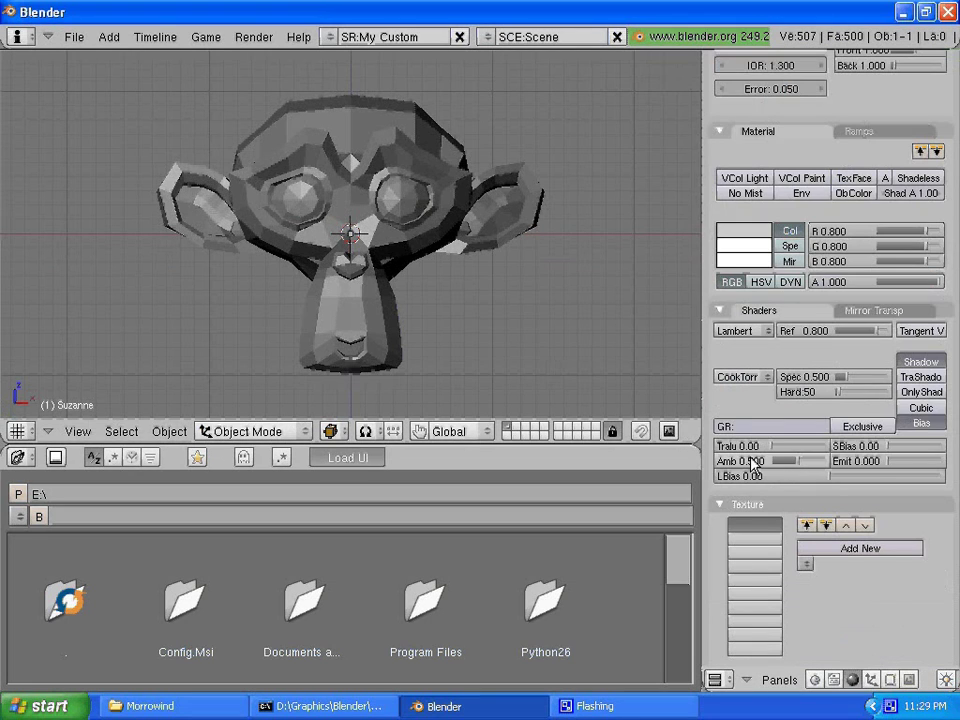
scroll(753, 461, down, 2)
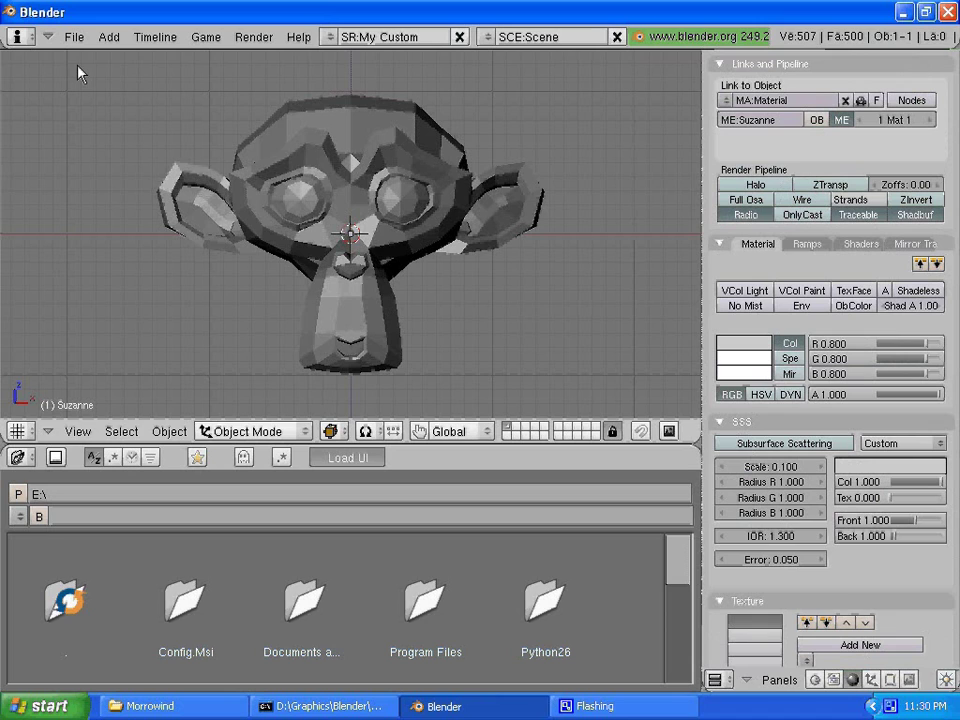
Store the My Custom layout and monkey scene with File > Save Default Settings
click(74, 37)
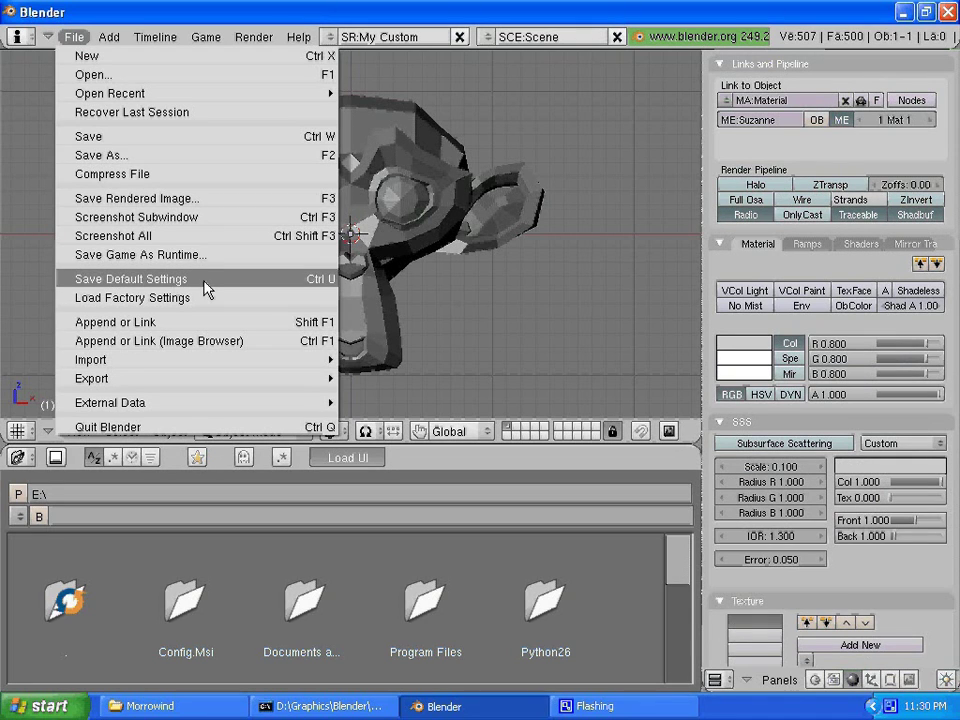
click(259, 285)
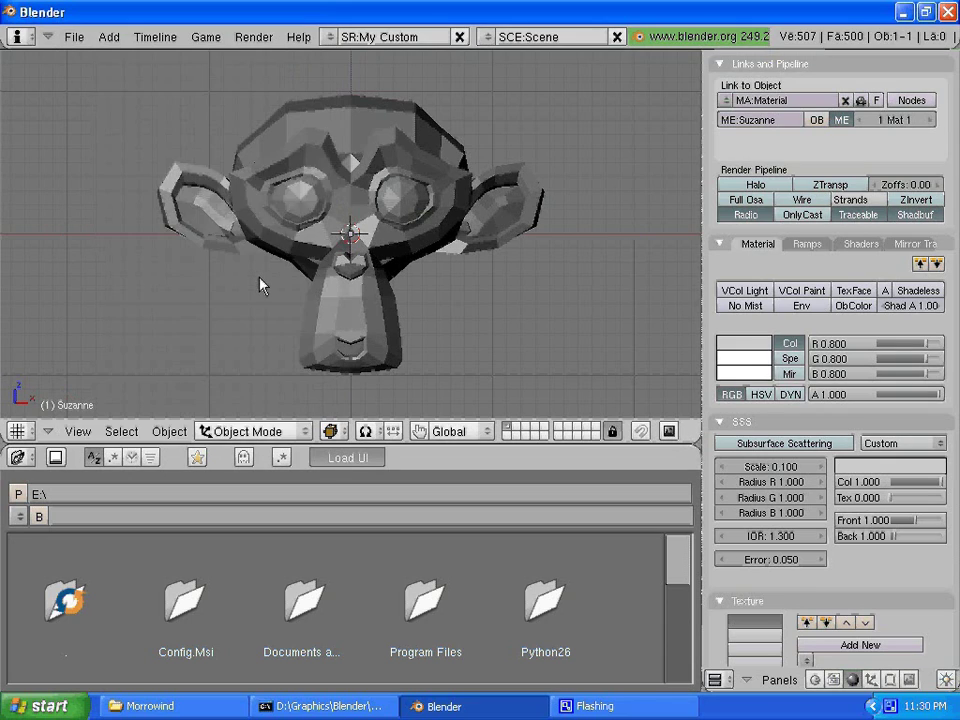
Start a new file twice with Erase All, reloading the saved default with the My Custom layout and Suzanne
click(75, 40)
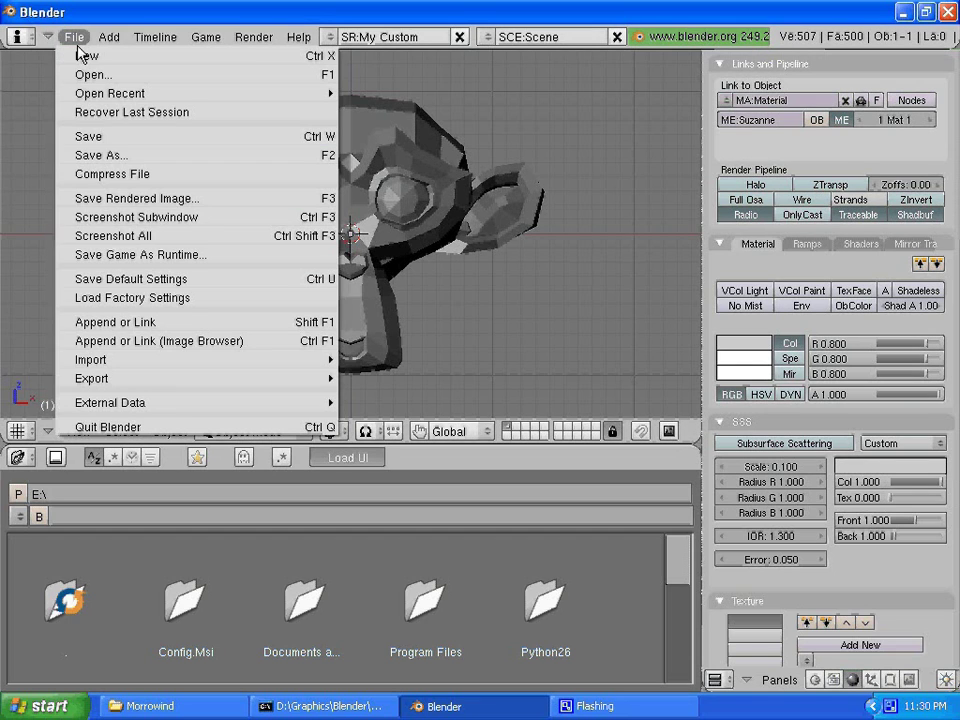
click(85, 57)
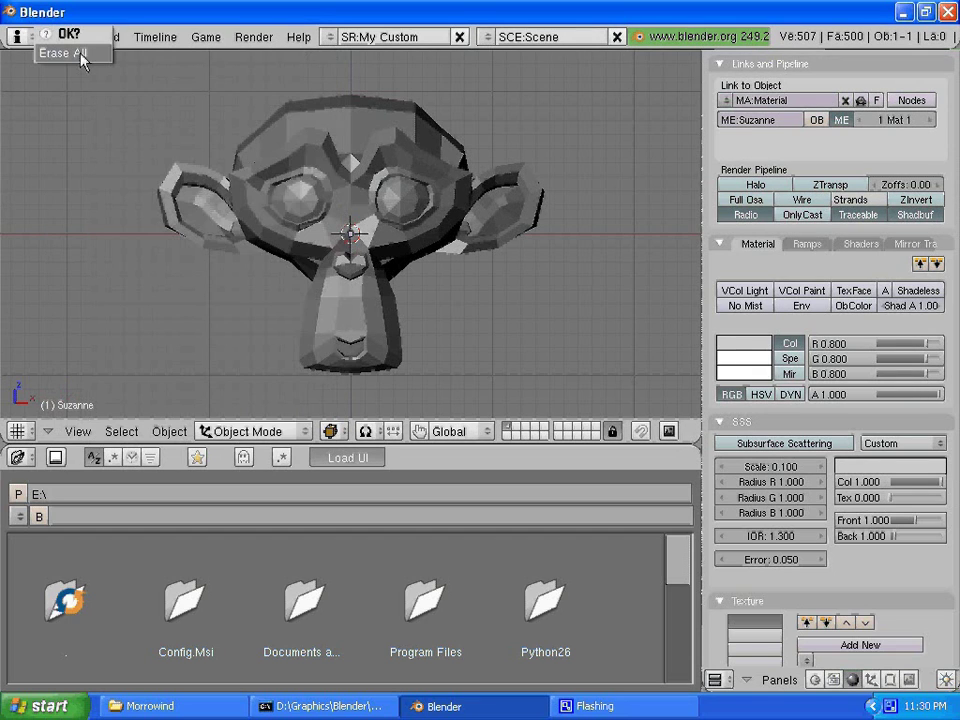
click(84, 56)
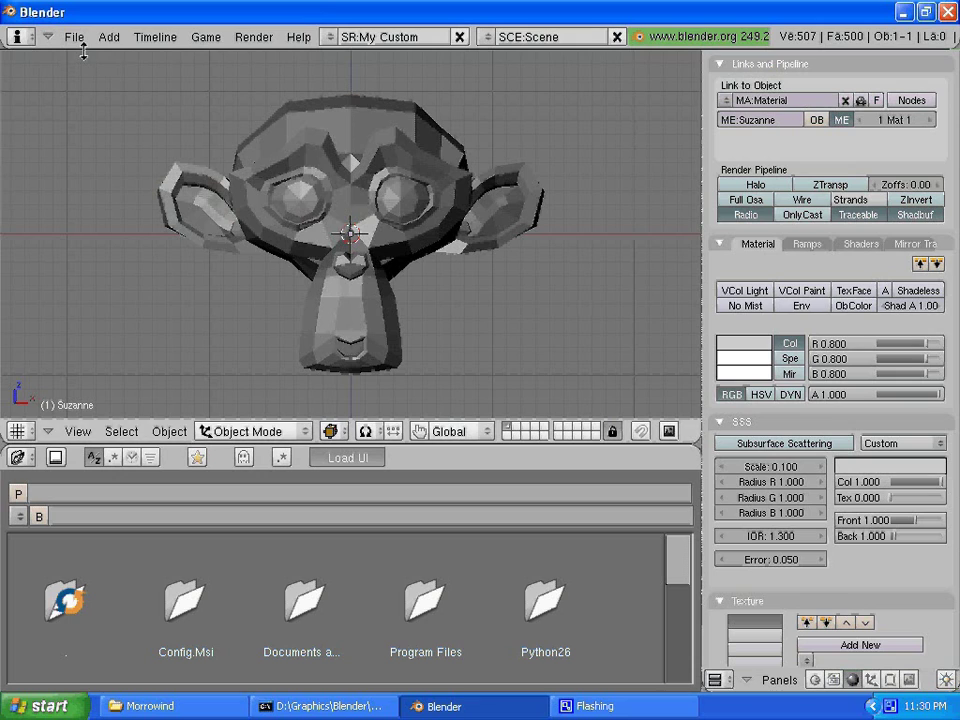
click(75, 38)
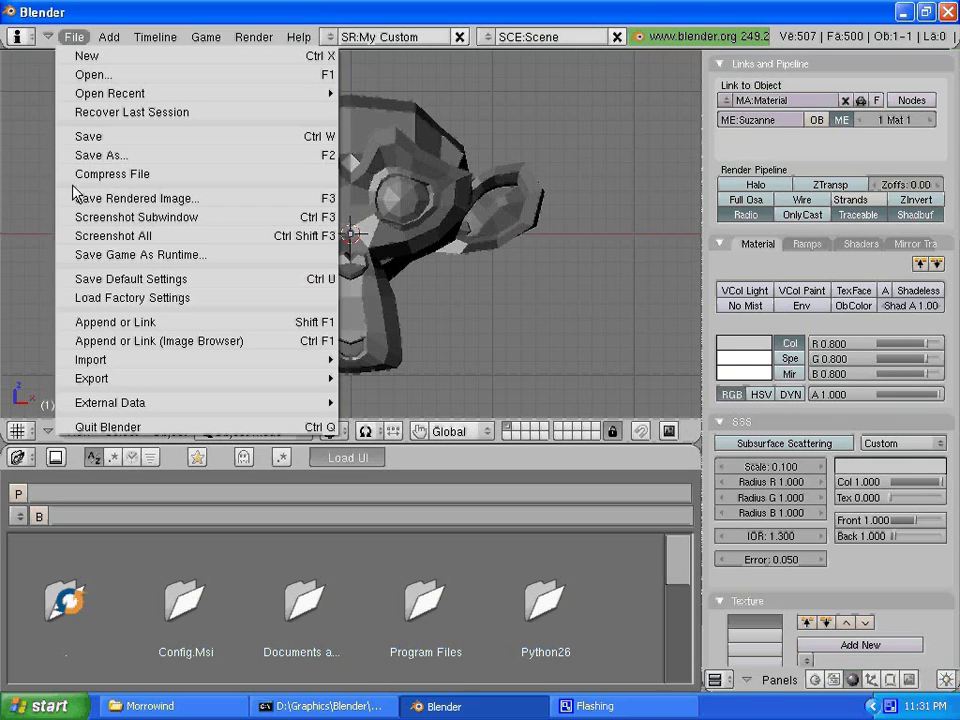
click(86, 57)
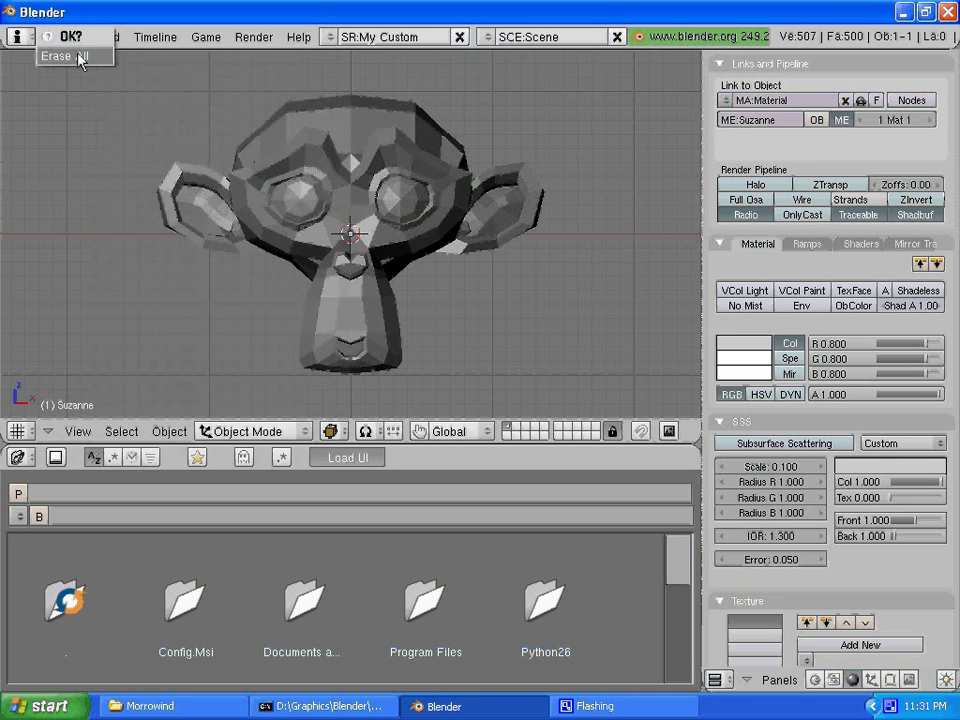
click(73, 40)
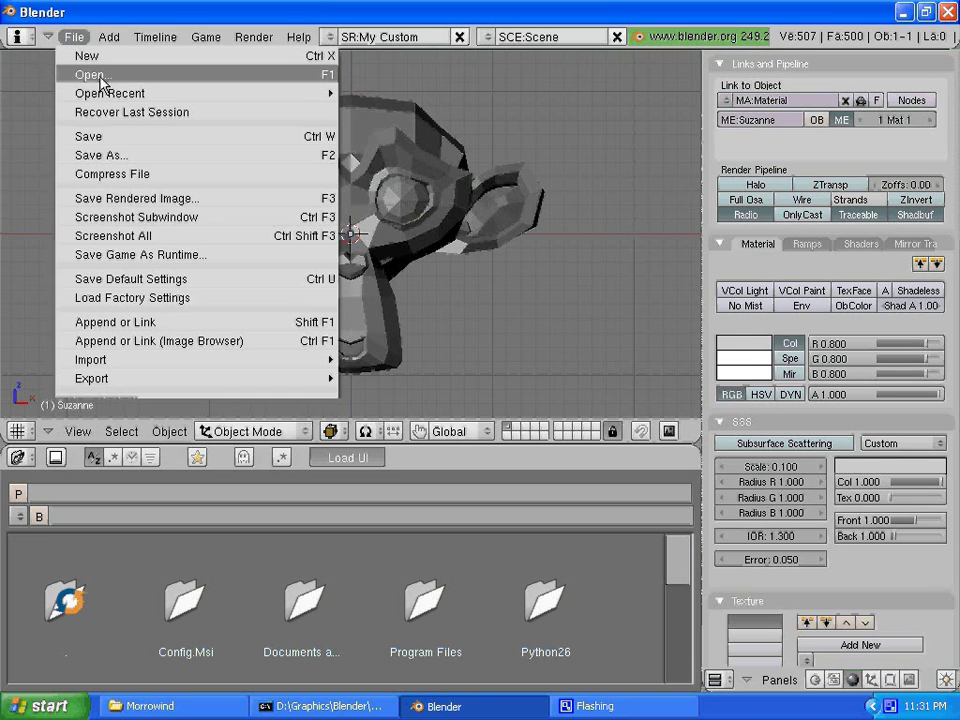
Open the model file f battledress low.blend
click(103, 76)
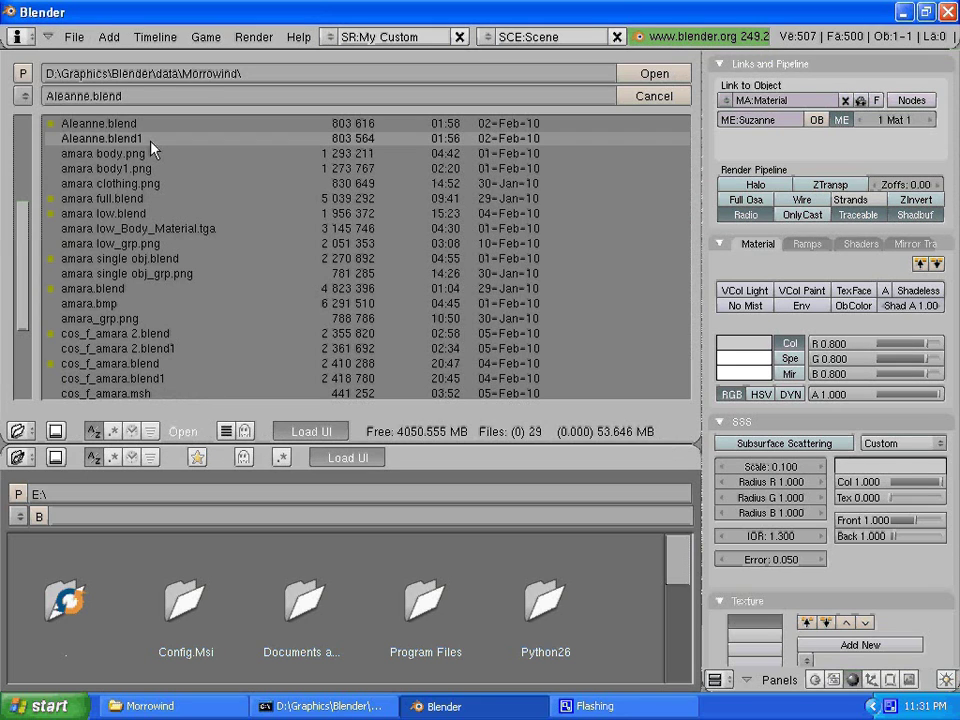
scroll(210, 287, down, 3)
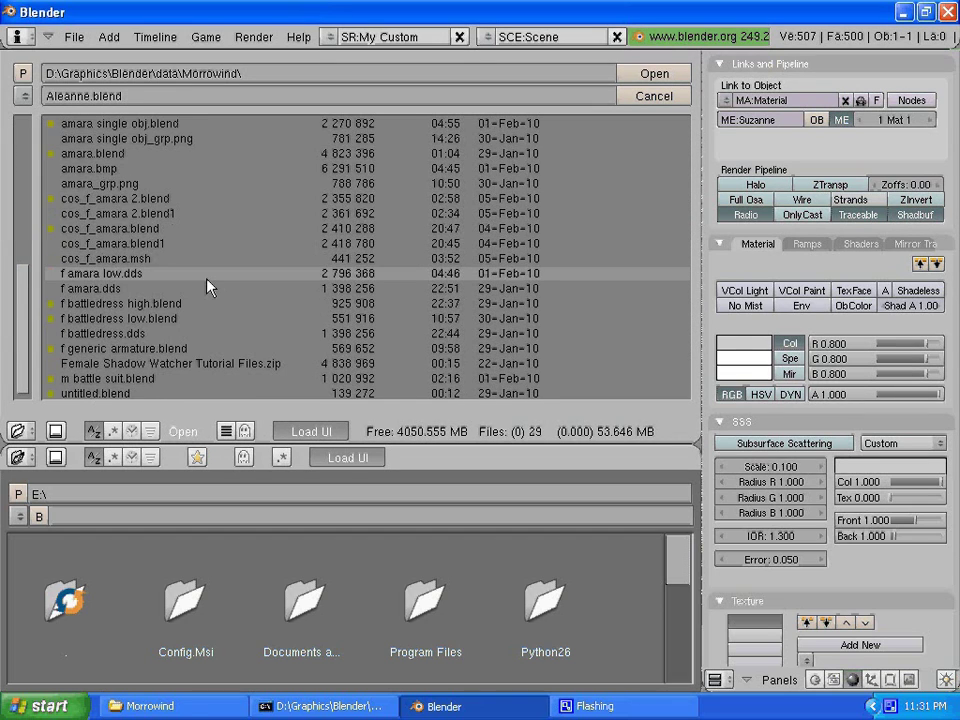
scroll(210, 287, down, 1)
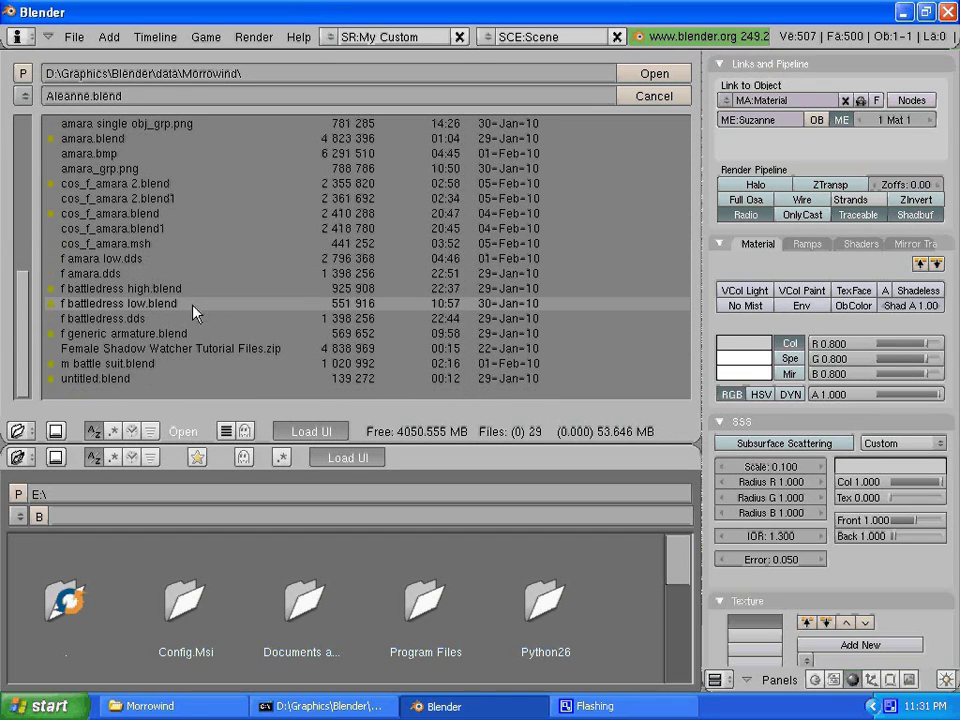
click(192, 303)
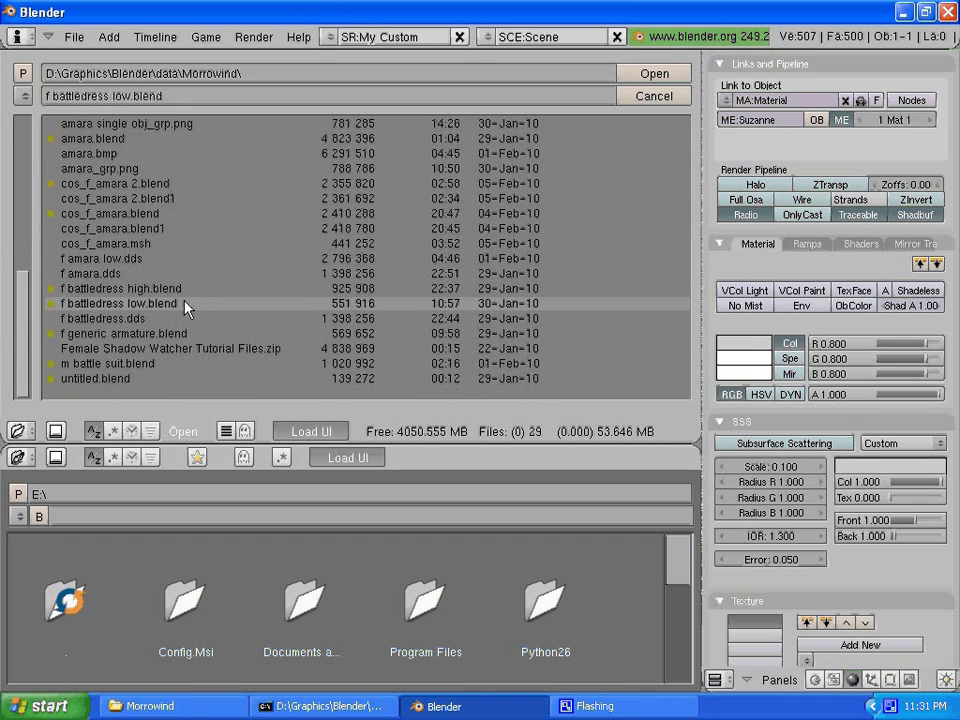
click(653, 72)
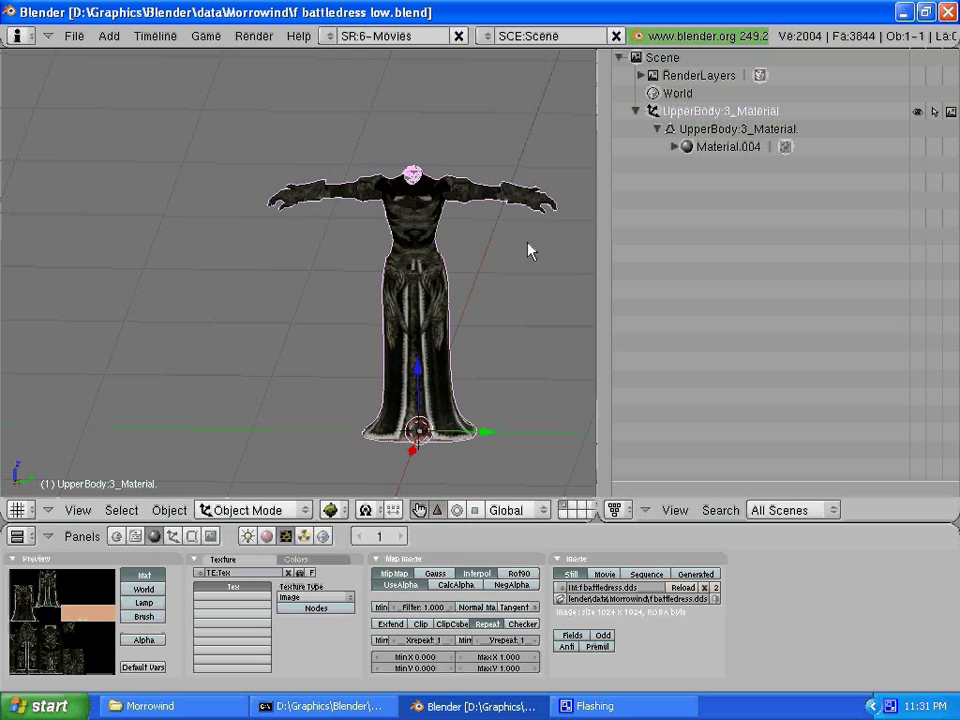
Start a new file with Erase All to restore the default scene with Suzanne
click(74, 37)
click(87, 58)
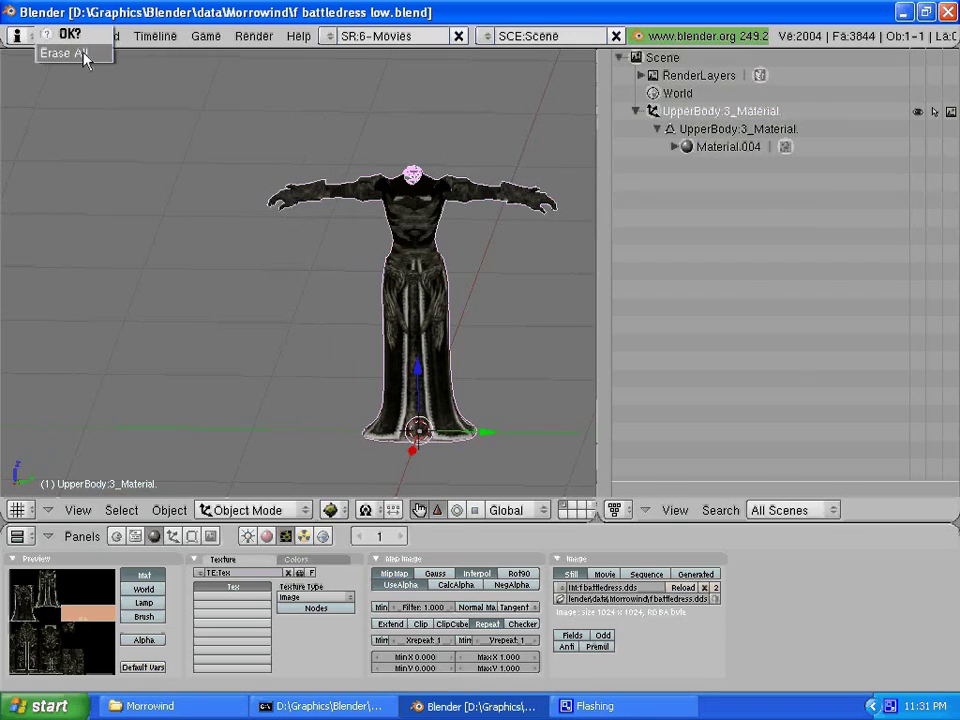
click(62, 42)
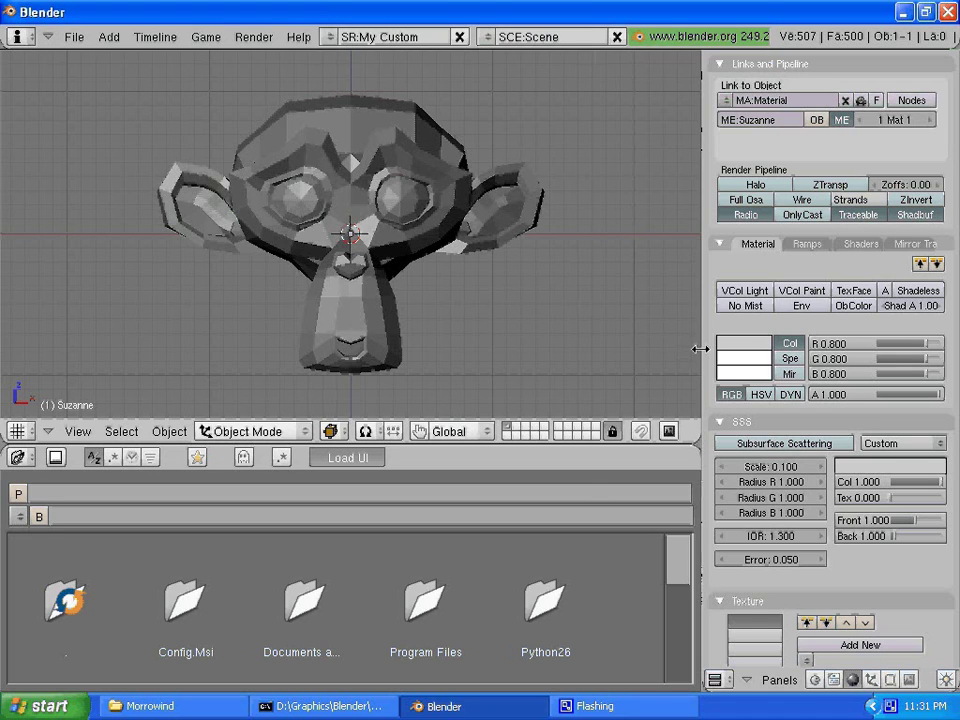
Narrow the 3D view and zoom the buttons window to enlarge the material, SSS and texture panels
drag(700, 348, 477, 350)
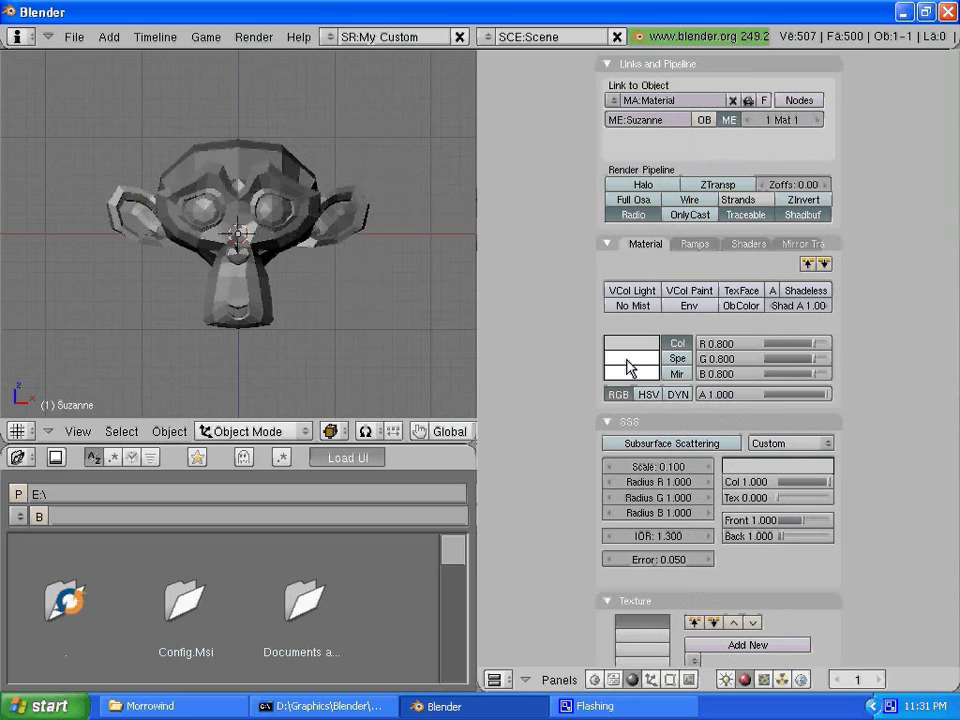
scroll(791, 401, down, 3)
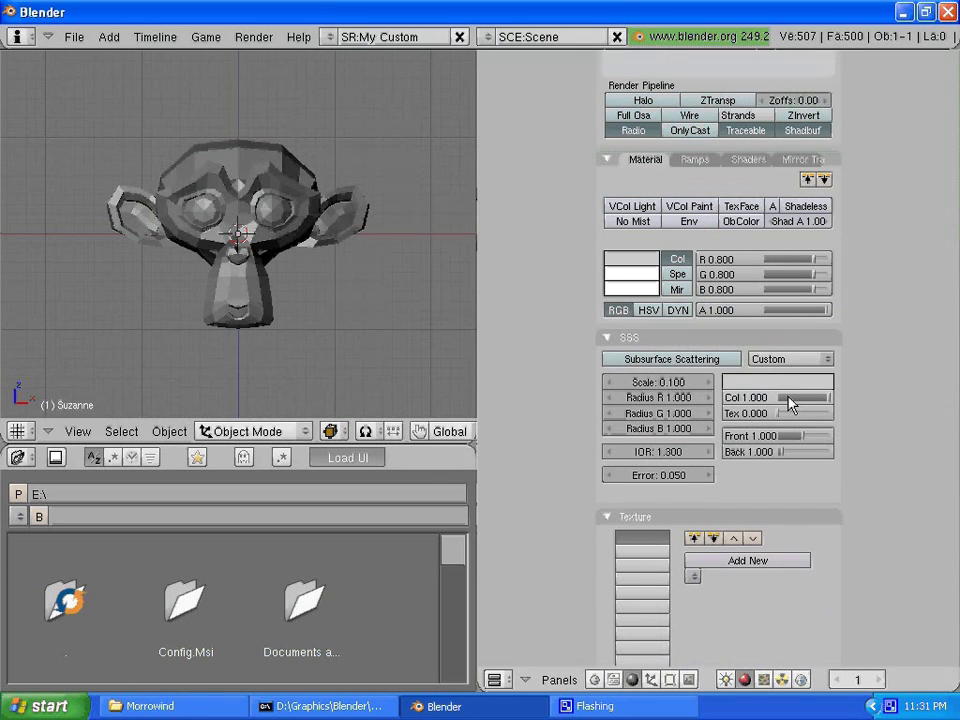
key(KP_Subtract)
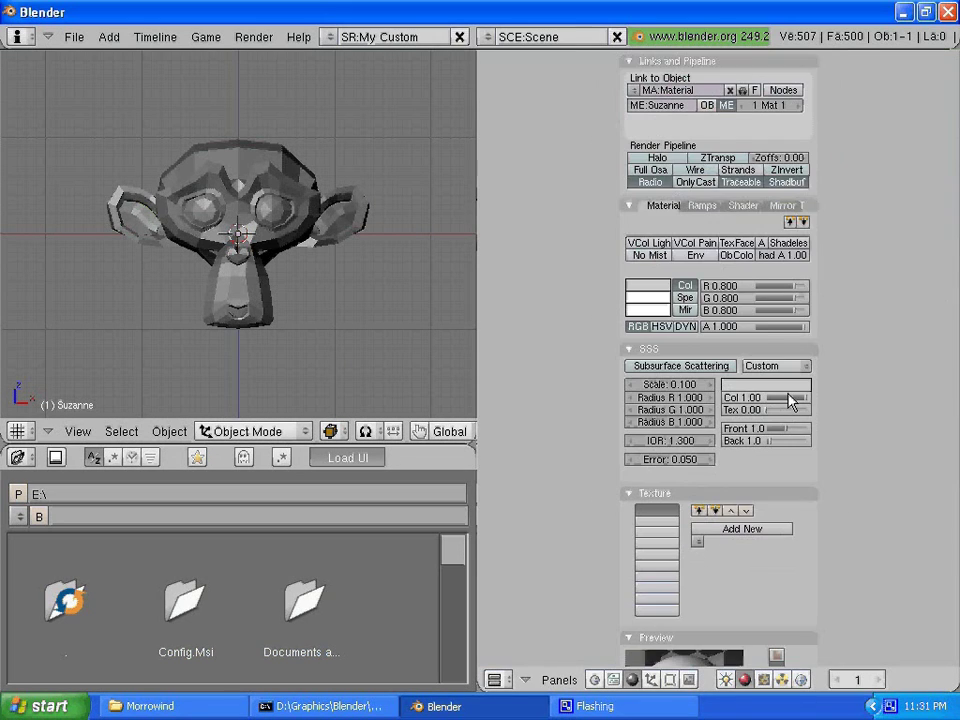
key(KP_Subtract)
key(KP_Add)
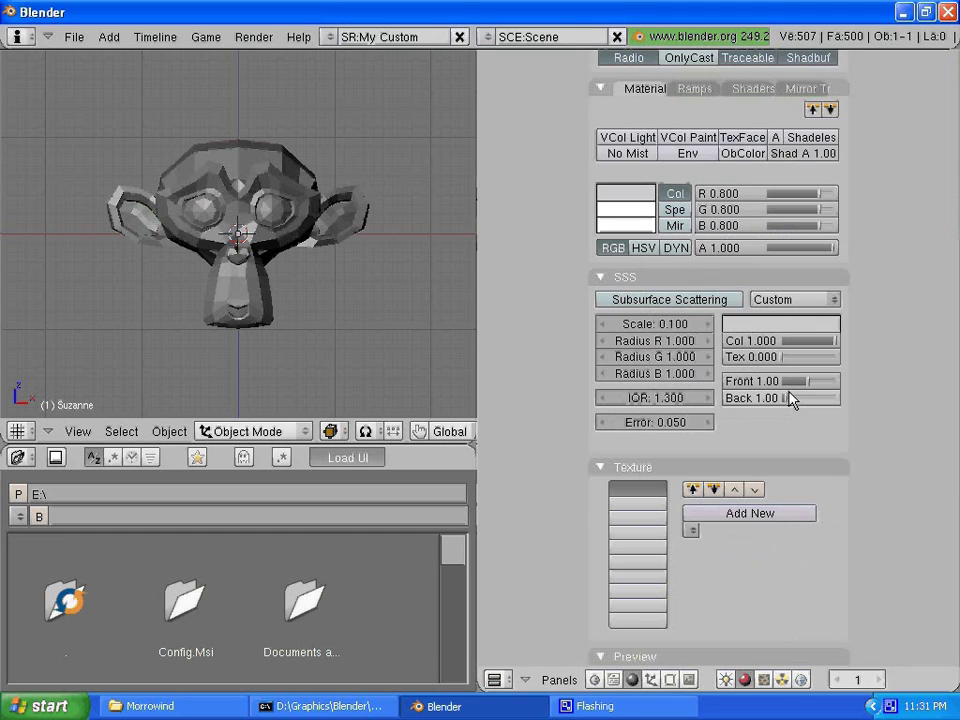
key(KP_Add)
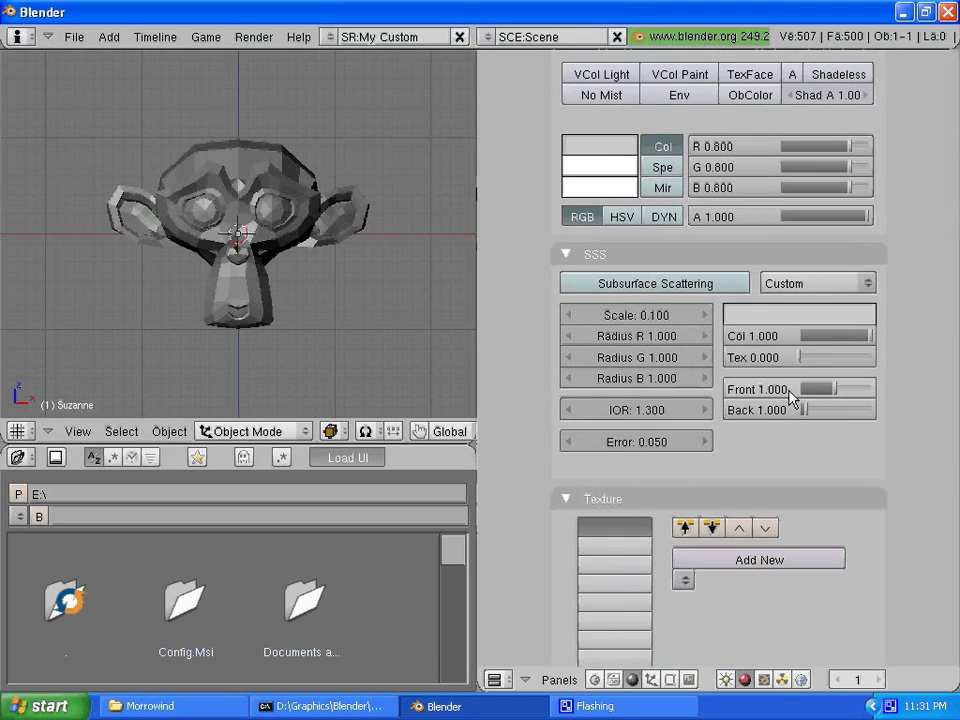
key(KP_Subtract)
key(KP_Add)
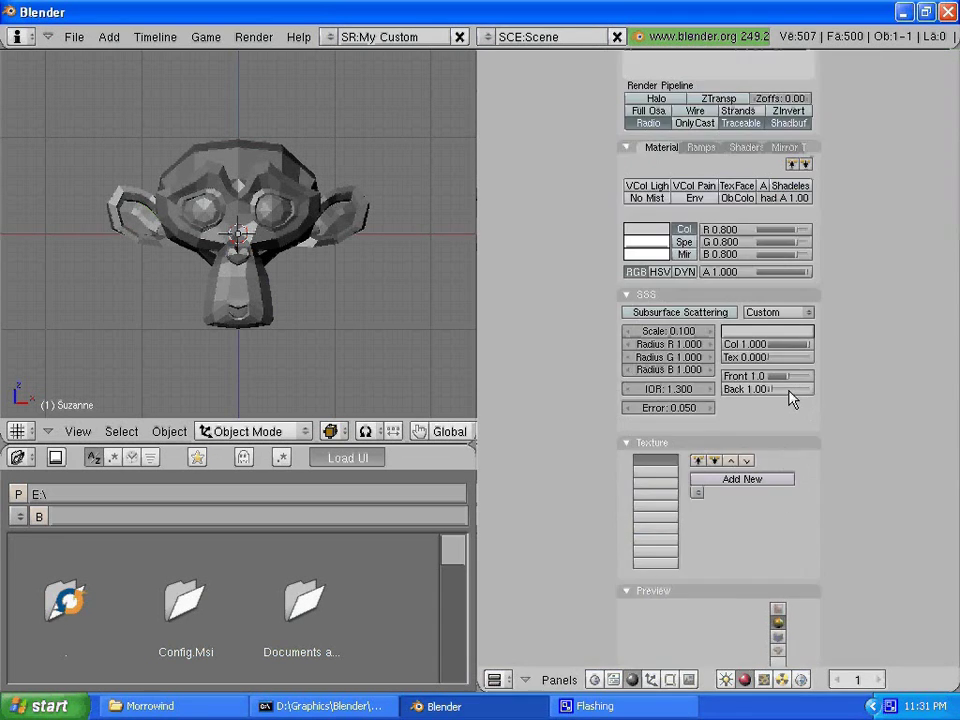
key(KP_Add)
key(KP_Add)
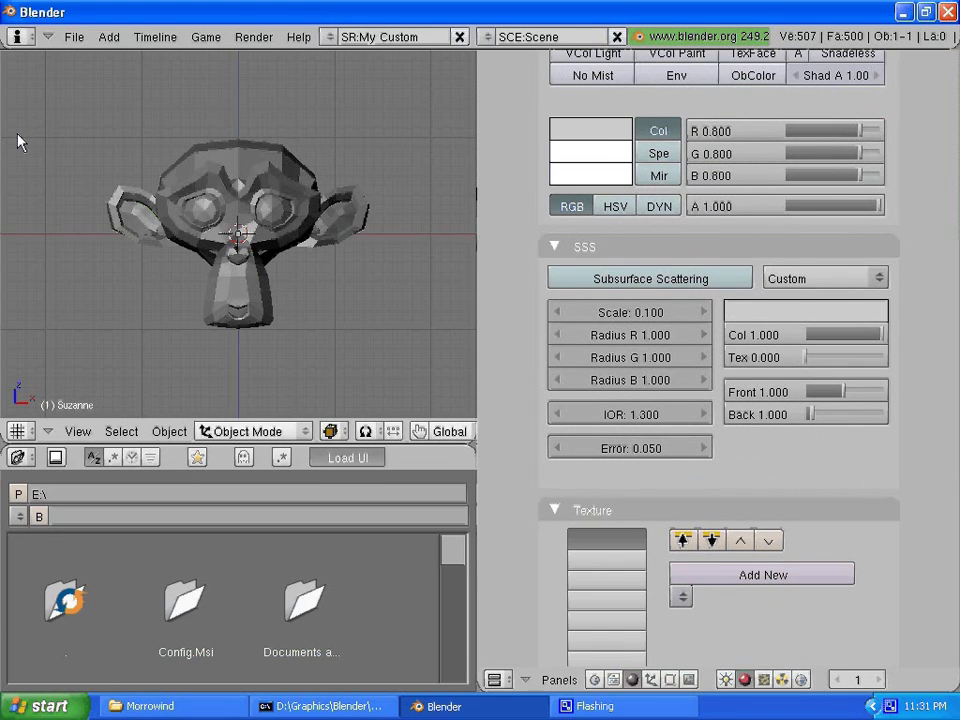
Delete the My Custom screen layout, then erase Suzanne to leave an empty scene in 6-The Movies
click(74, 40)
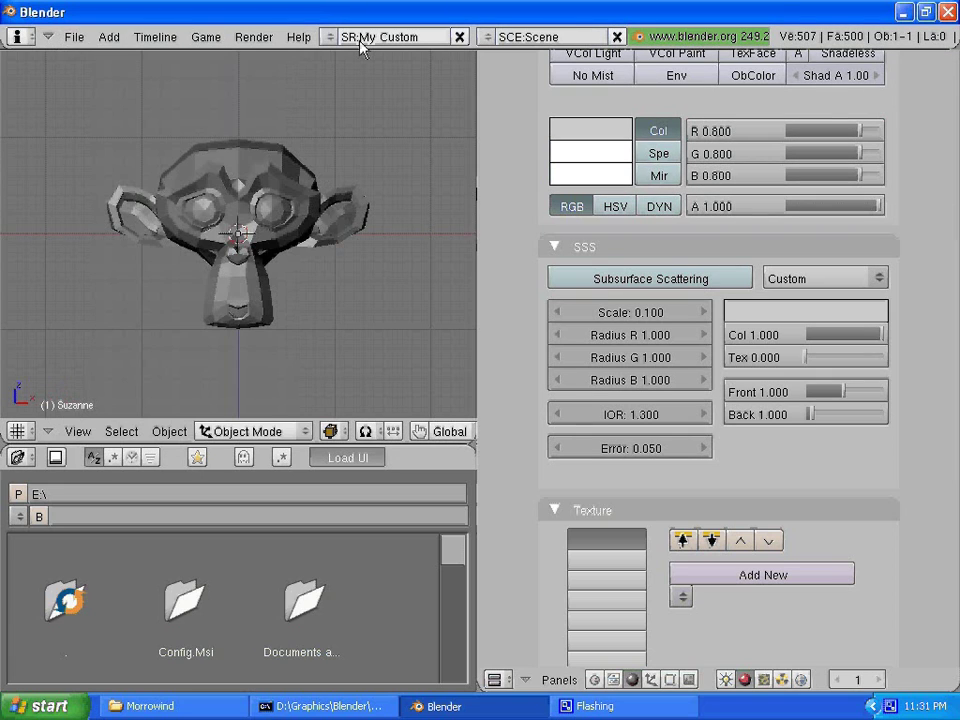
click(459, 36)
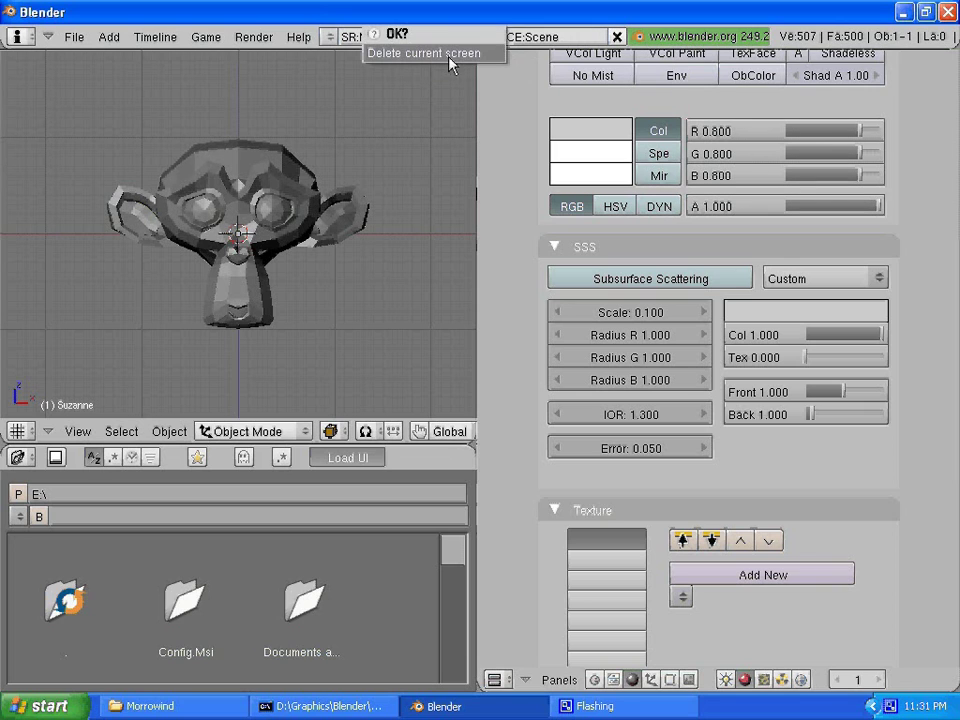
click(447, 55)
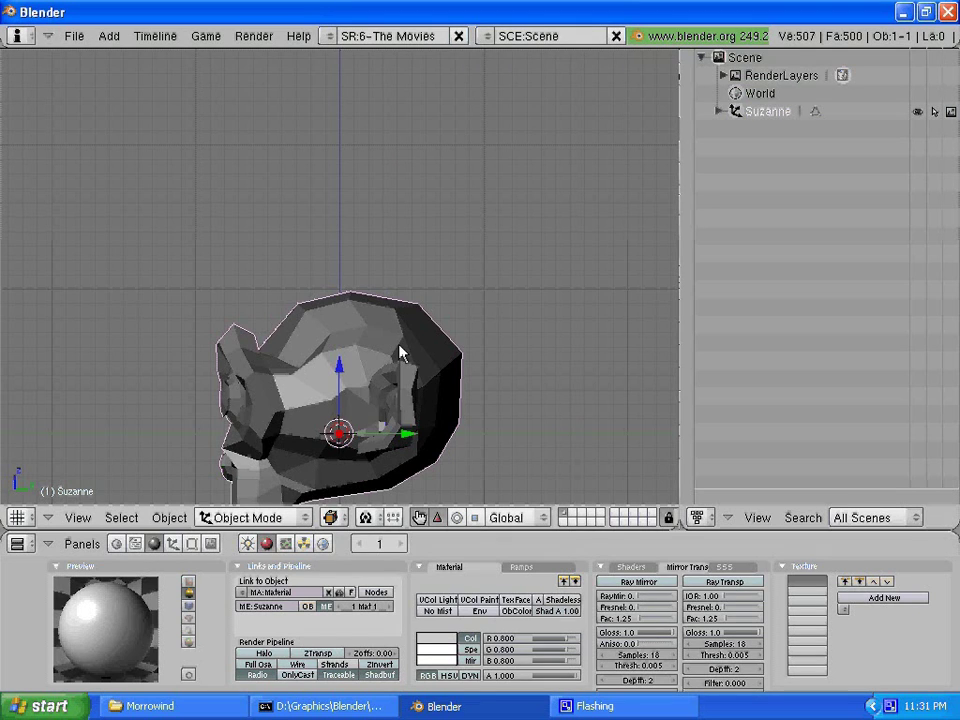
key(x)
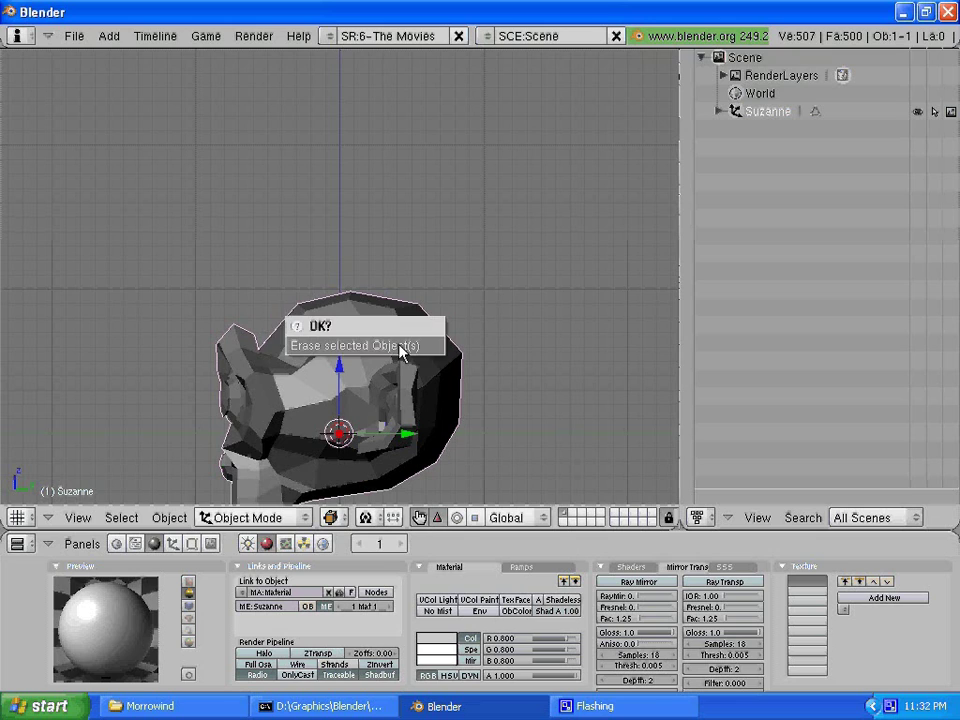
click(400, 345)
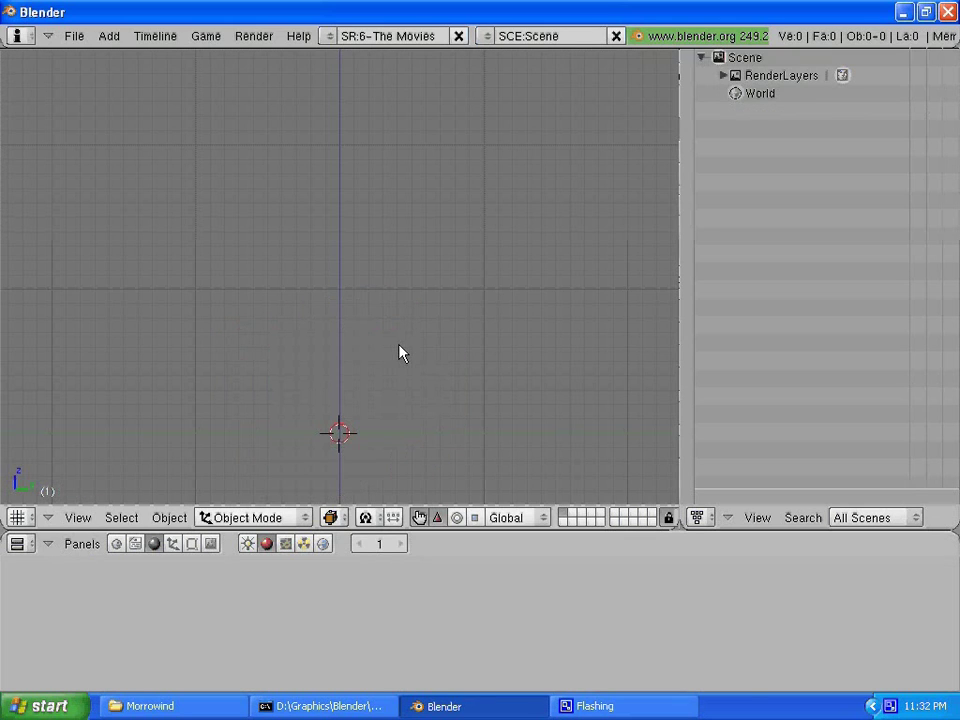
Save the empty scene and 6-The Movies layout via Save Default Settings
click(74, 36)
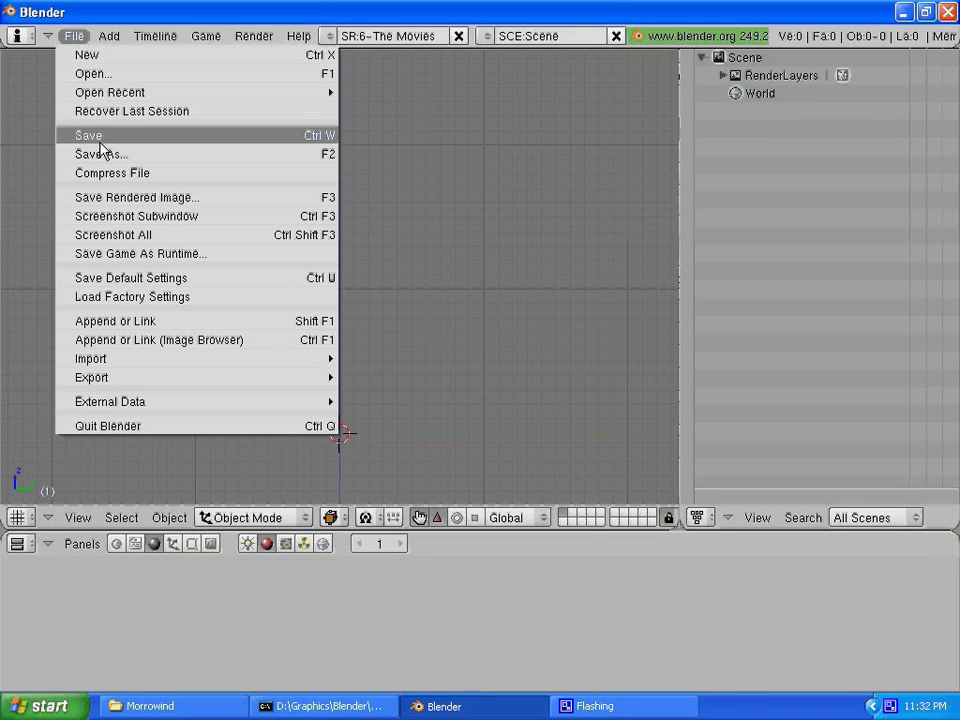
click(167, 279)
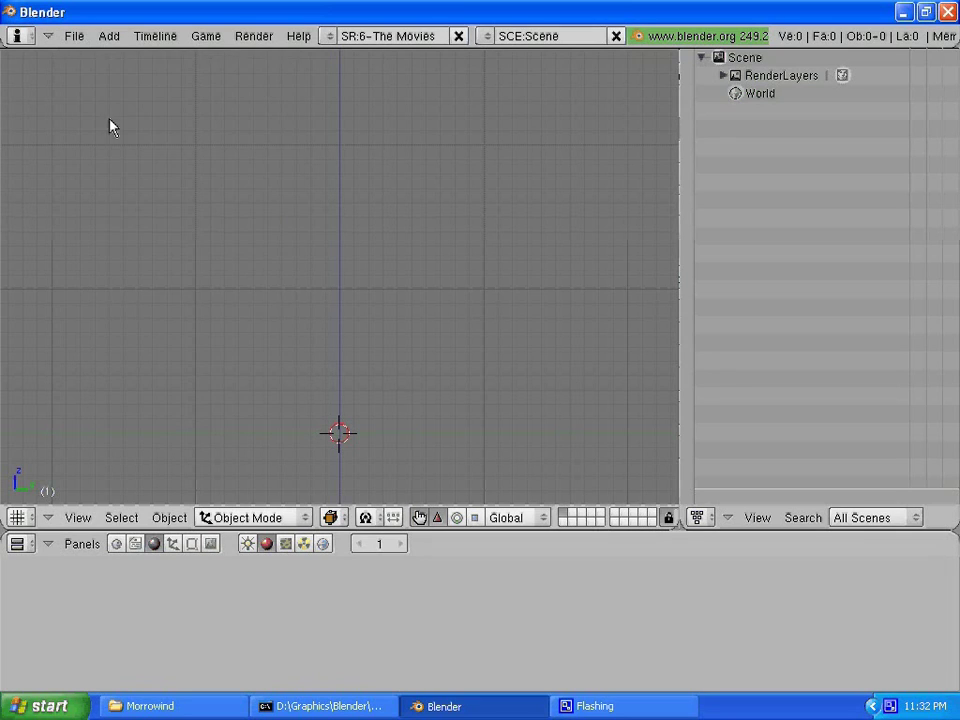
click(77, 43)
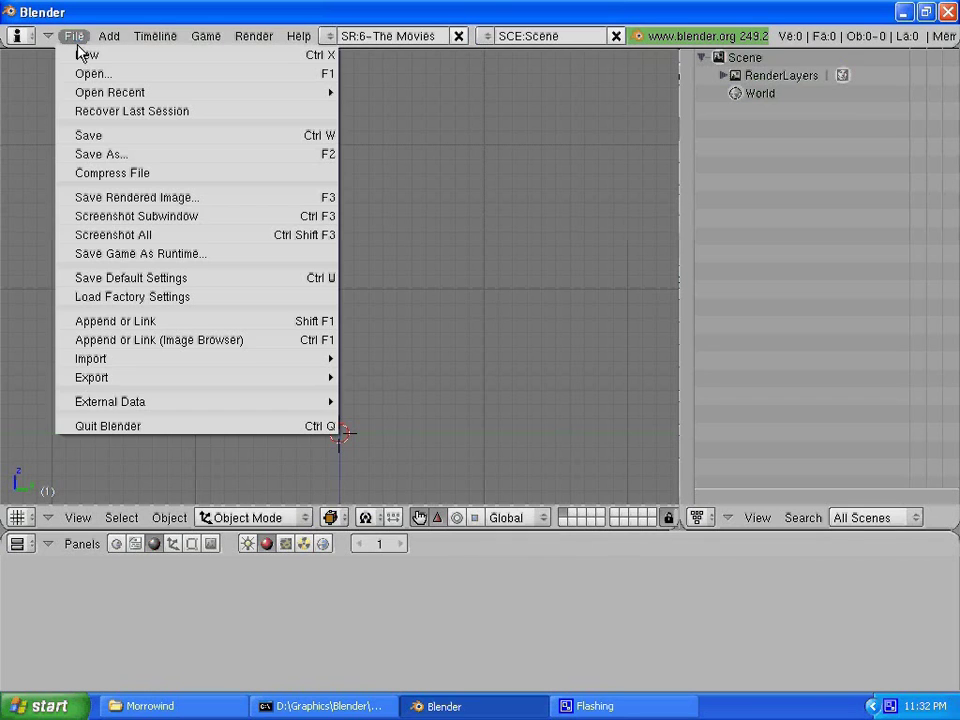